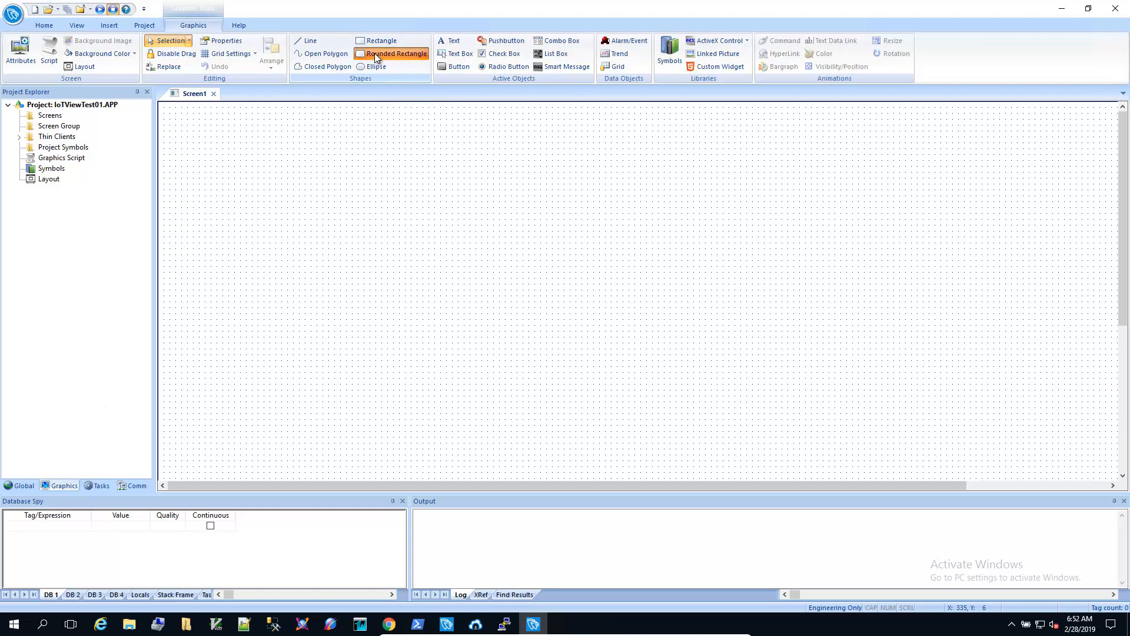
Step: Draw a rounded rectangle and give it a bargraph animation with tag TankLevel
{"action": "left_click_drag", "start_coordinate": [375, 137], "coordinate": [447, 231]}
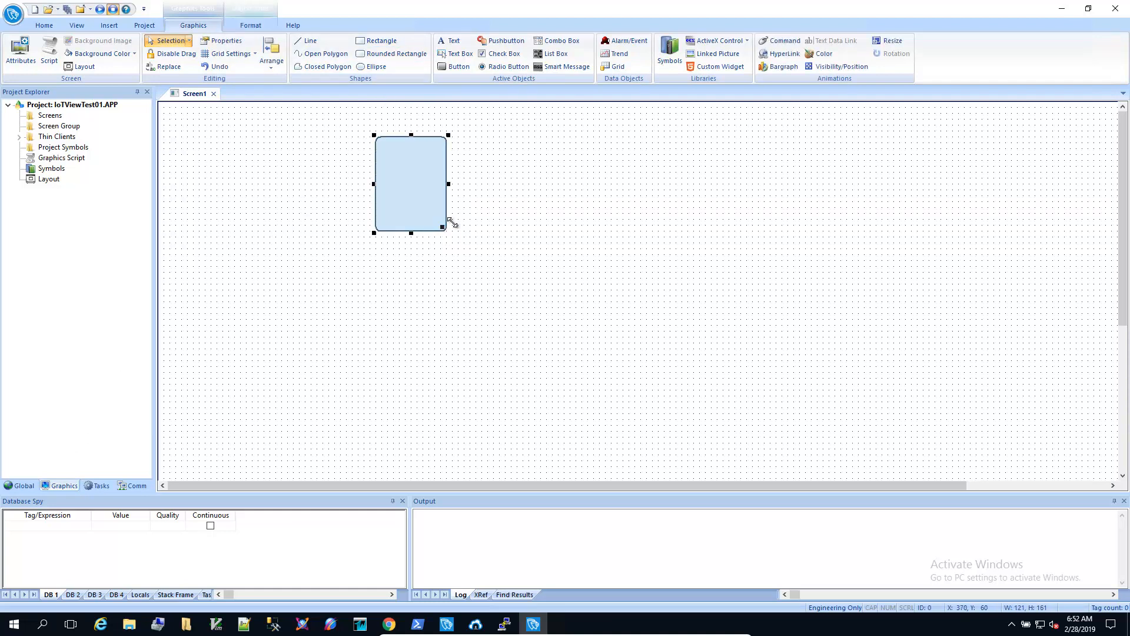
{"action": "left_click", "coordinate": [773, 69]}
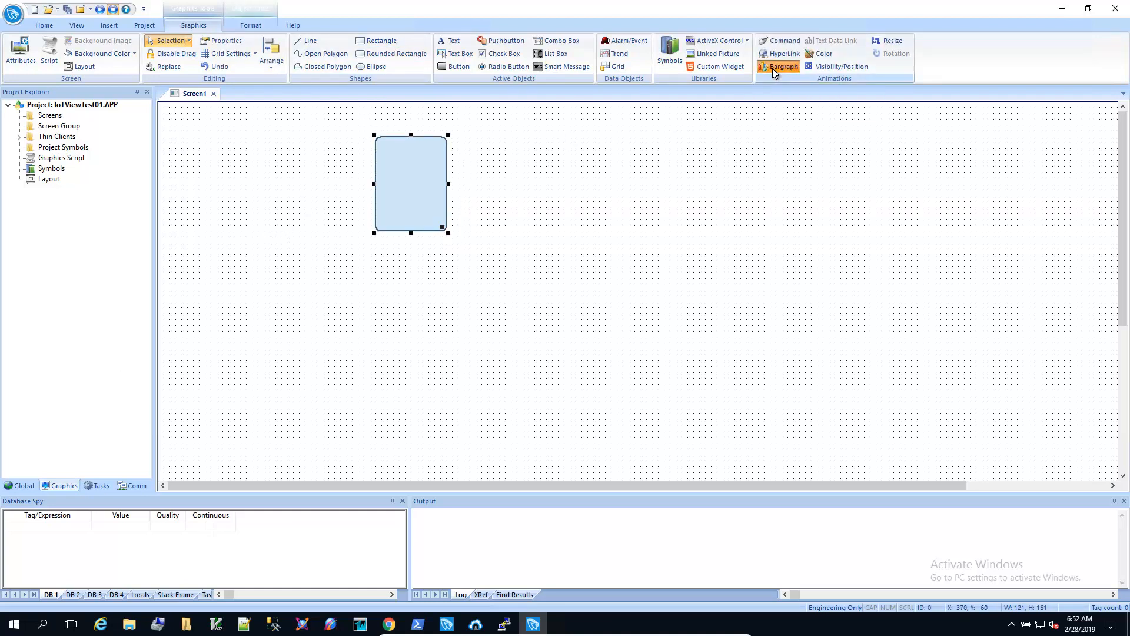
{"action": "double_click", "coordinate": [415, 169]}
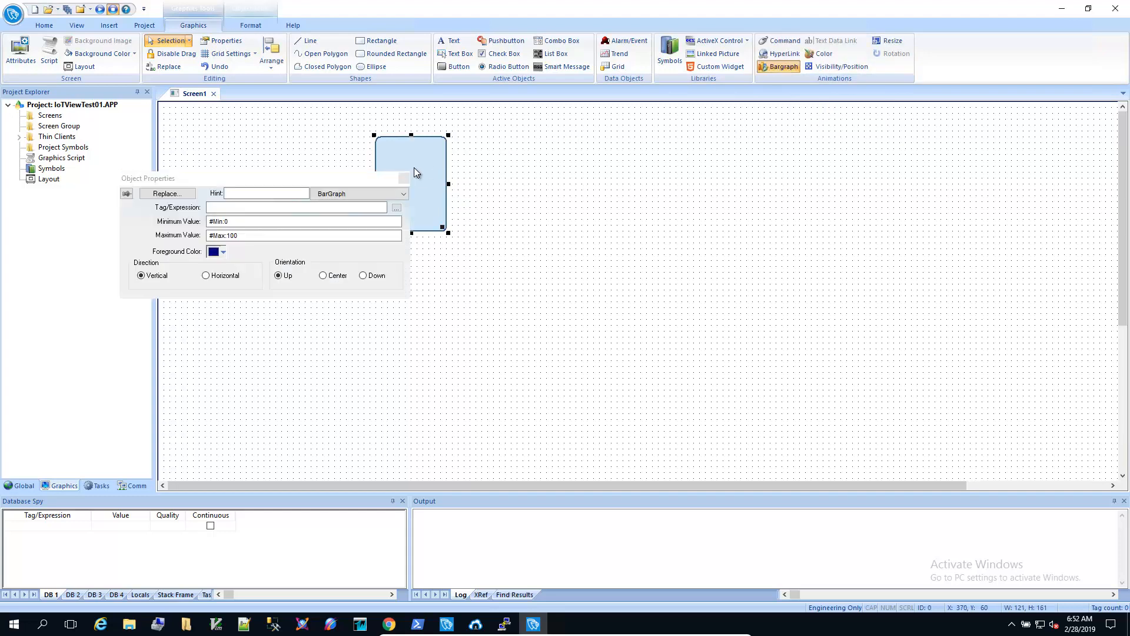
{"action": "left_click", "coordinate": [319, 208]}
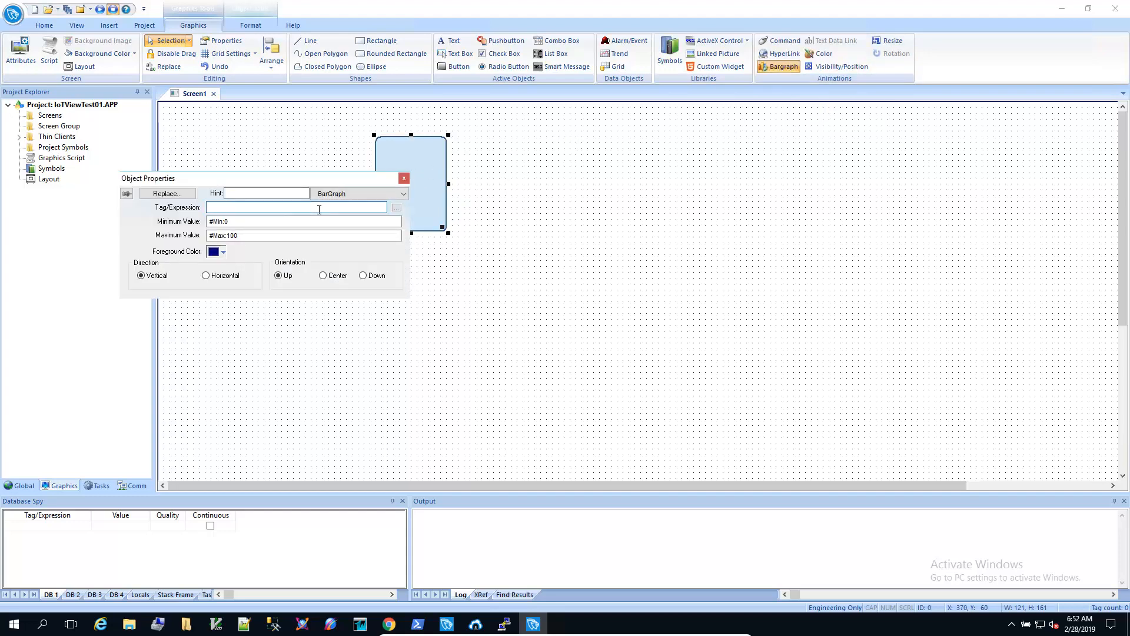
{"action": "type", "text": "TankLevel"}
Step: Create TankLevel as a Real tag described 'Tank Level' and close the bargraph properties
{"action": "left_click", "coordinate": [395, 209]}
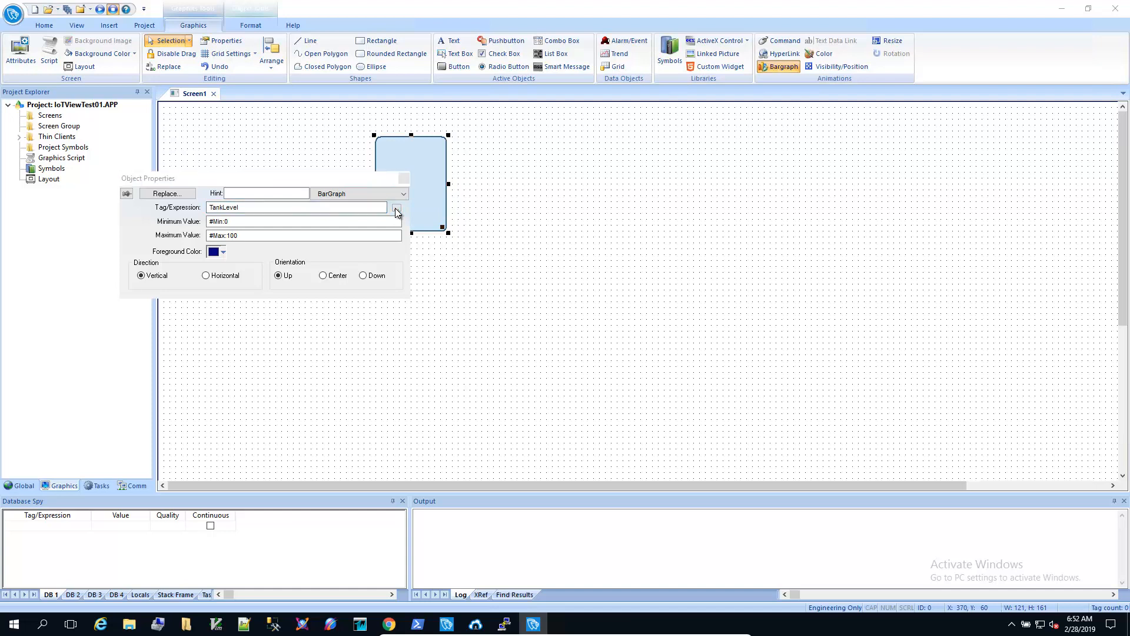
{"action": "left_click", "coordinate": [551, 357]}
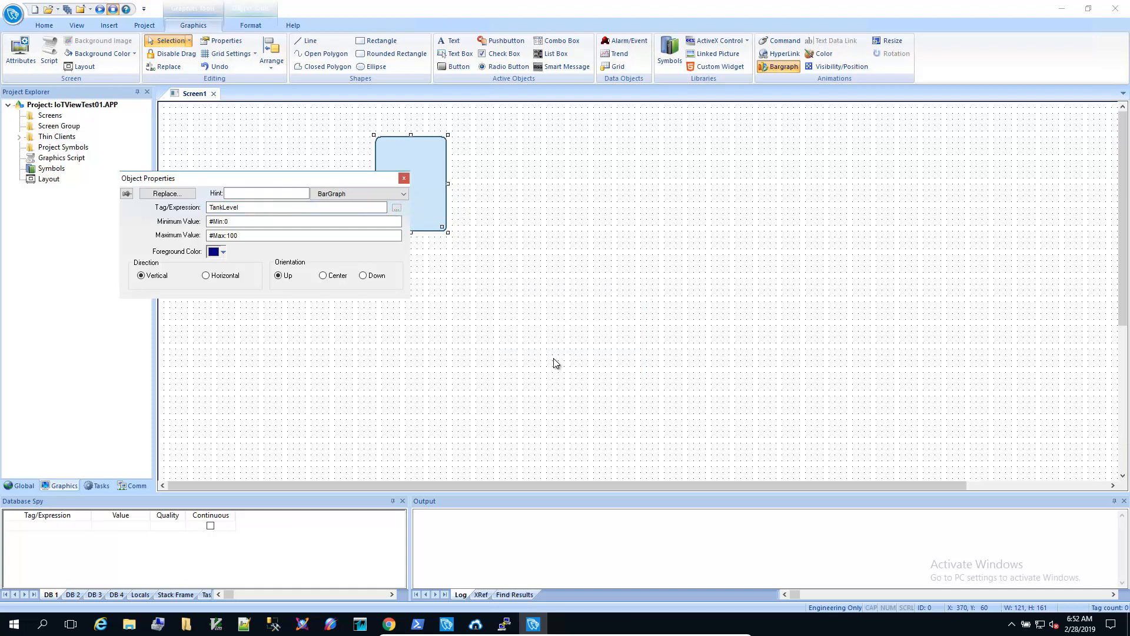
{"action": "left_click", "coordinate": [268, 231]}
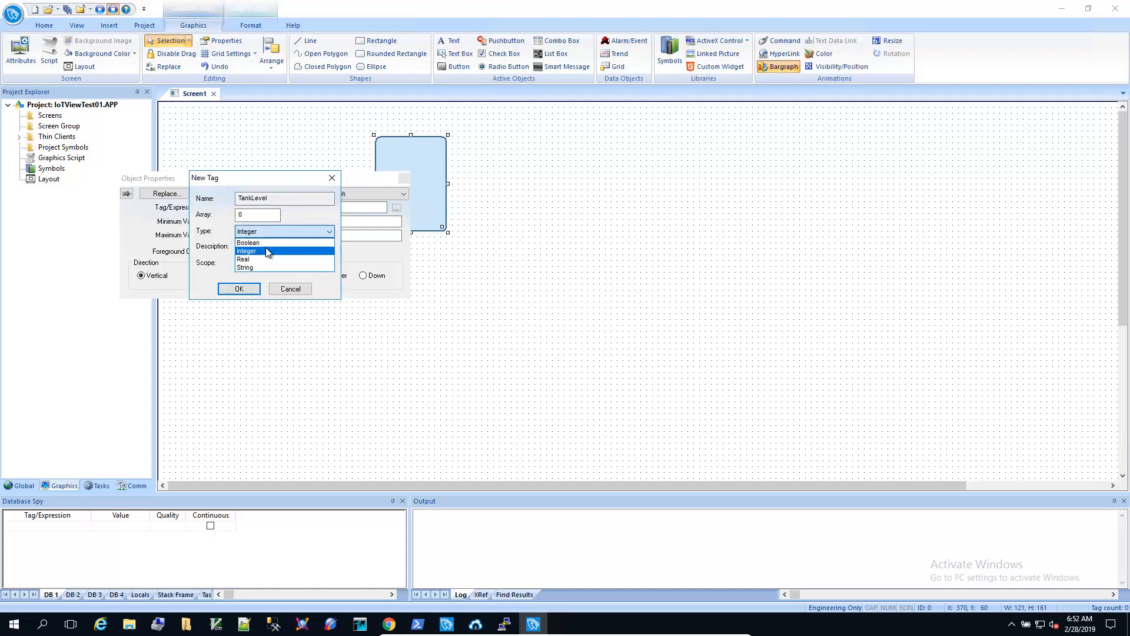
{"action": "left_click", "coordinate": [263, 256]}
{"action": "left_click", "coordinate": [265, 246]}
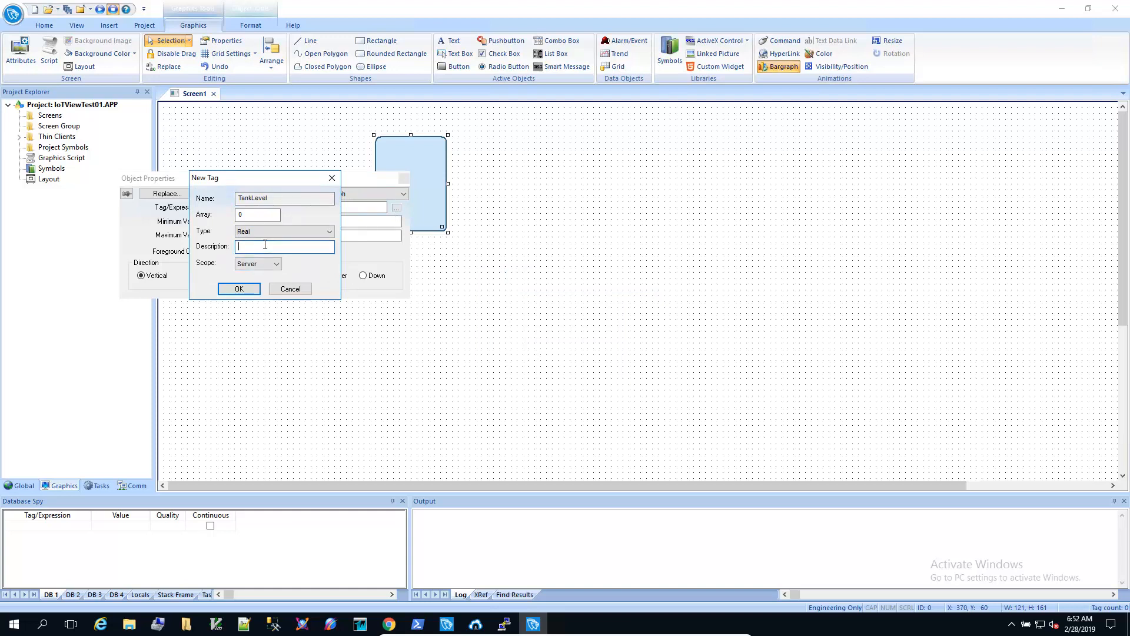
{"action": "type", "text": "Tank Level"}
{"action": "key", "text": "Return"}
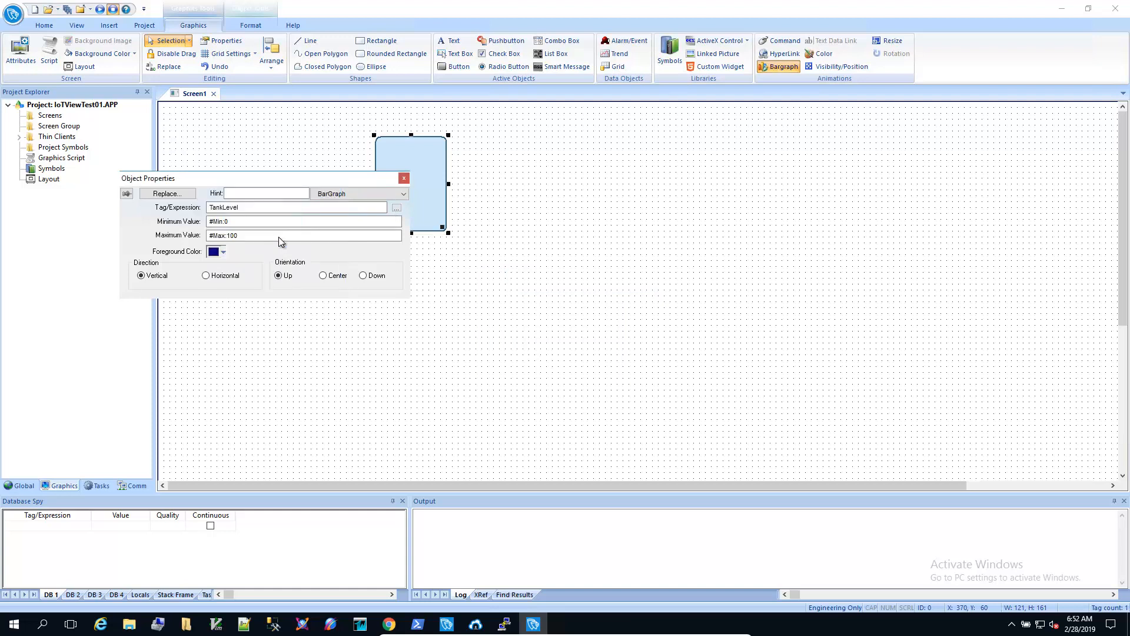
{"action": "left_click", "coordinate": [404, 178]}
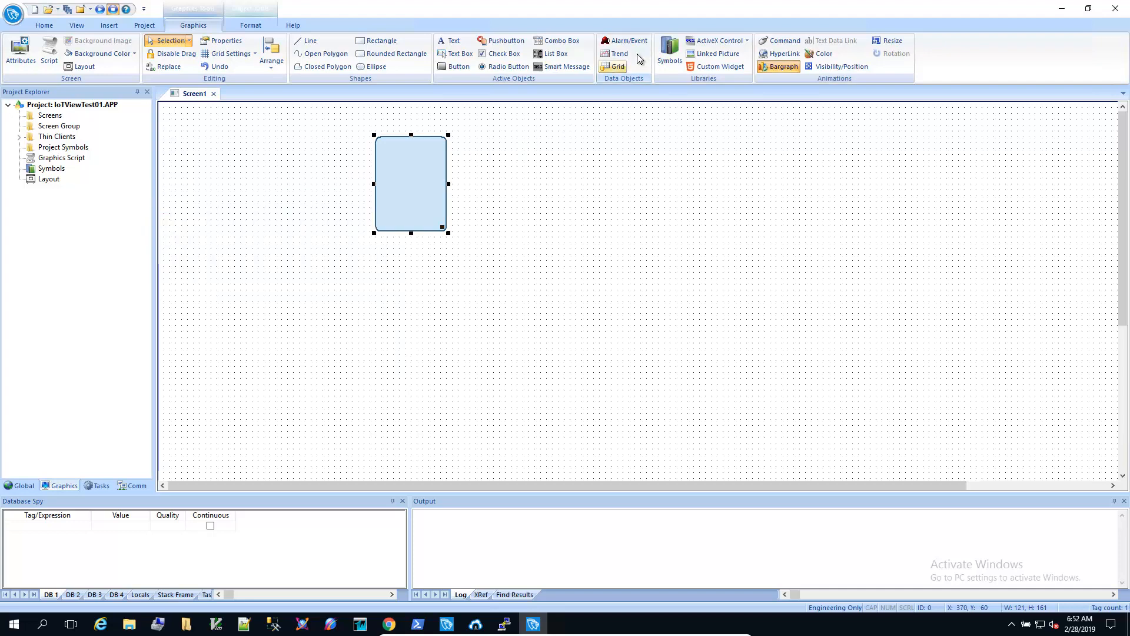
Step: Place the slider01 symbol from System Symbols > Sliders right of the rectangle
{"action": "left_click", "coordinate": [667, 53]}
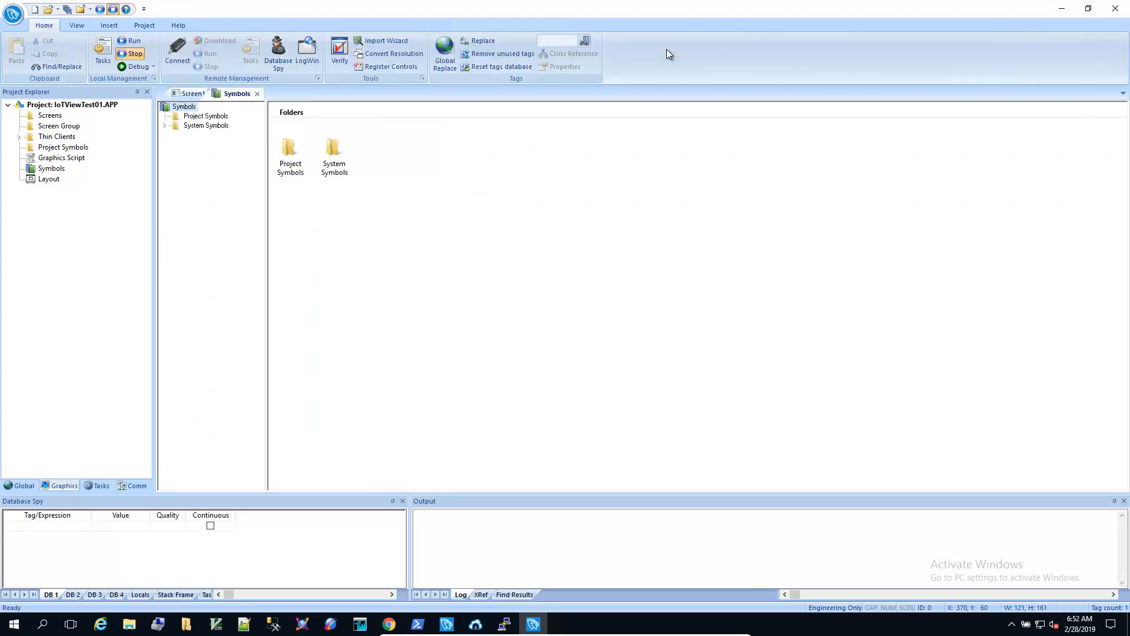
{"action": "double_click", "coordinate": [338, 155]}
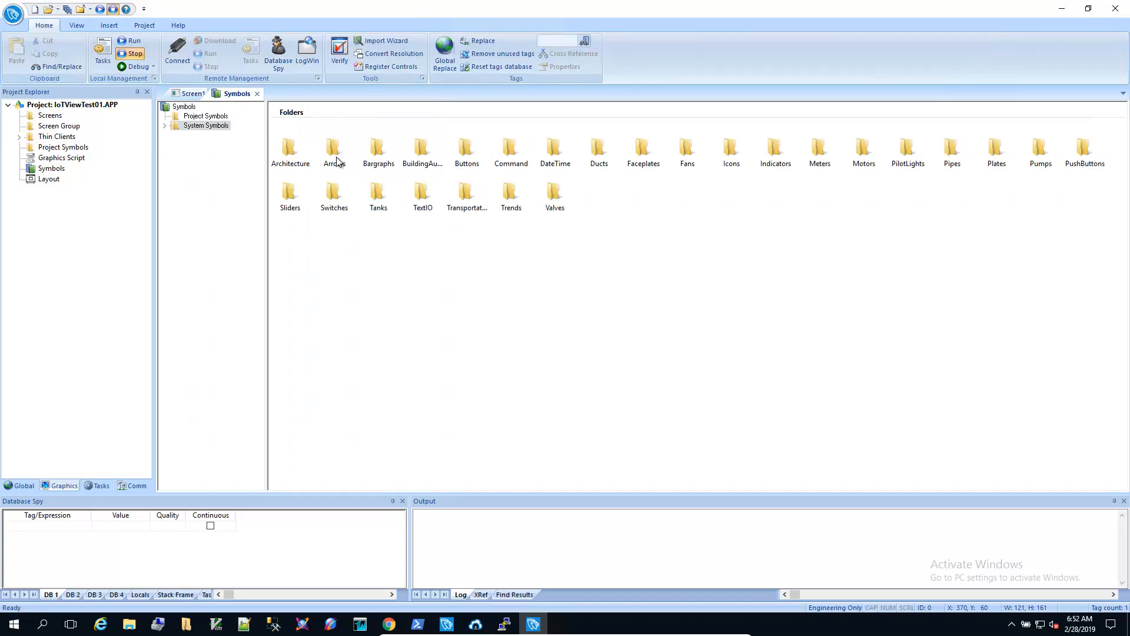
{"action": "double_click", "coordinate": [285, 189]}
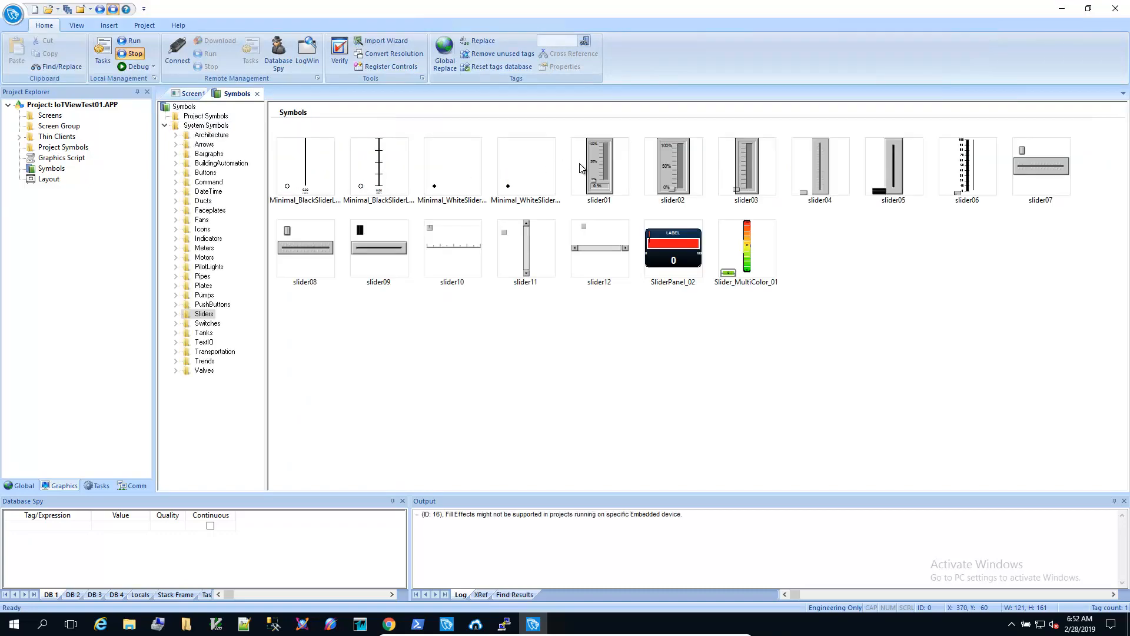
{"action": "double_click", "coordinate": [595, 161]}
{"action": "left_click", "coordinate": [479, 141]}
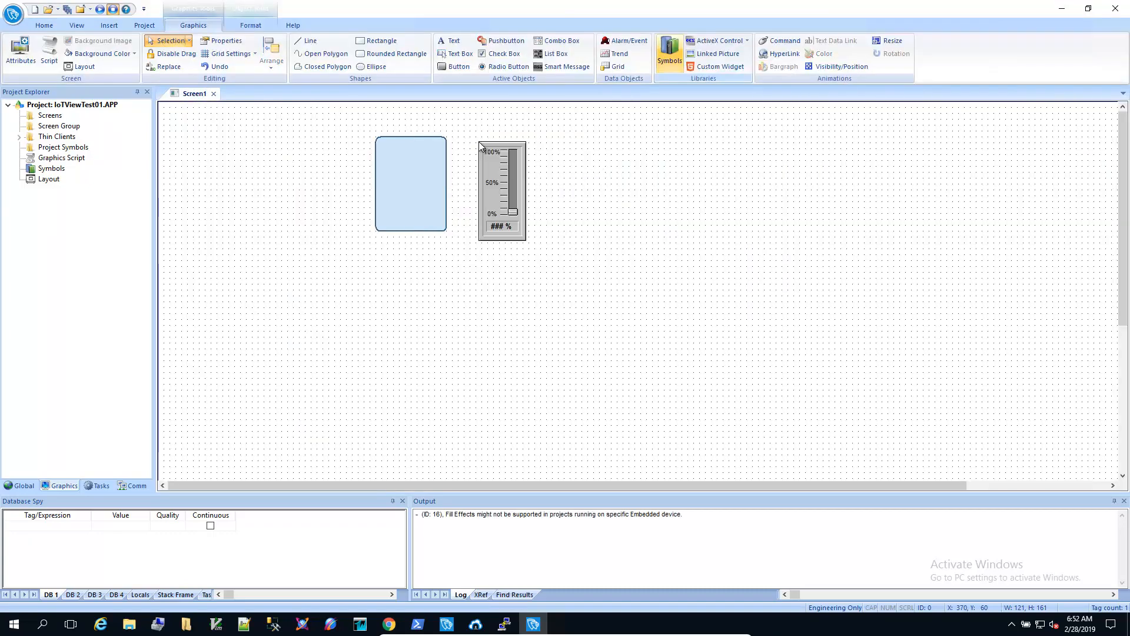
Step: Set the slider's TagName to TankLevel and close its properties
{"action": "double_click", "coordinate": [507, 179]}
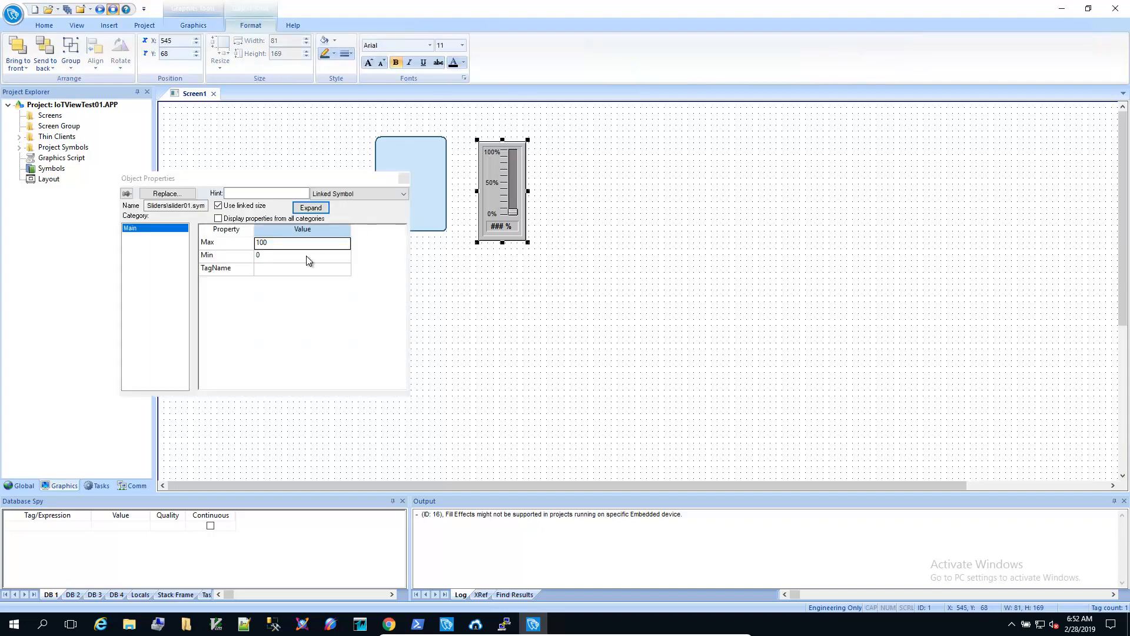
{"action": "left_click", "coordinate": [306, 272]}
{"action": "type", "text": "TankLevel"}
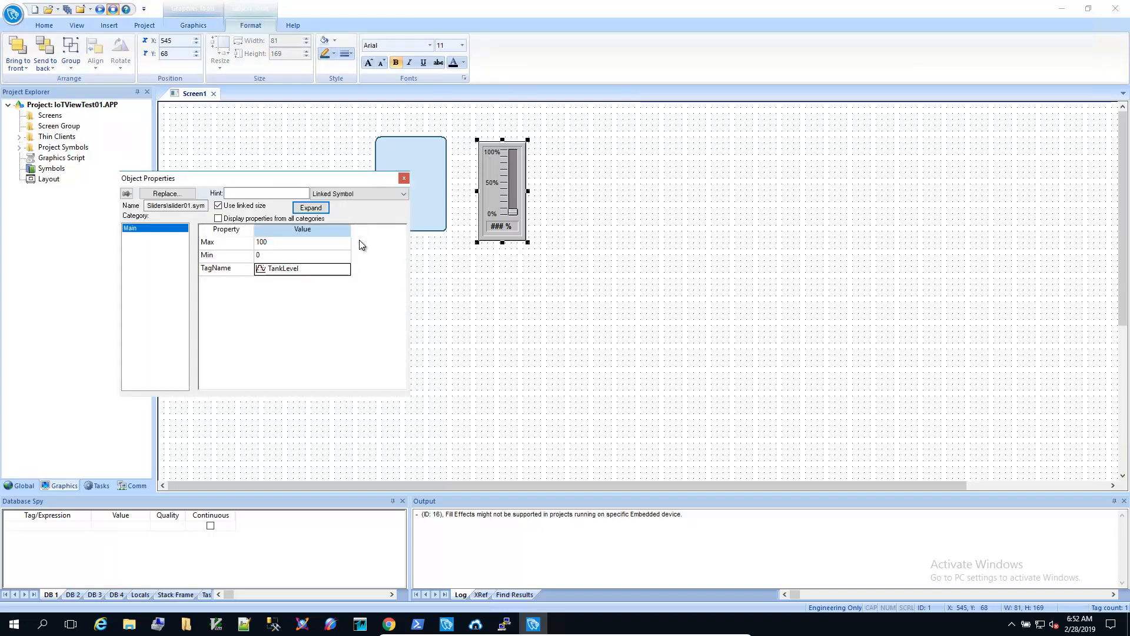
{"action": "left_click", "coordinate": [403, 178]}
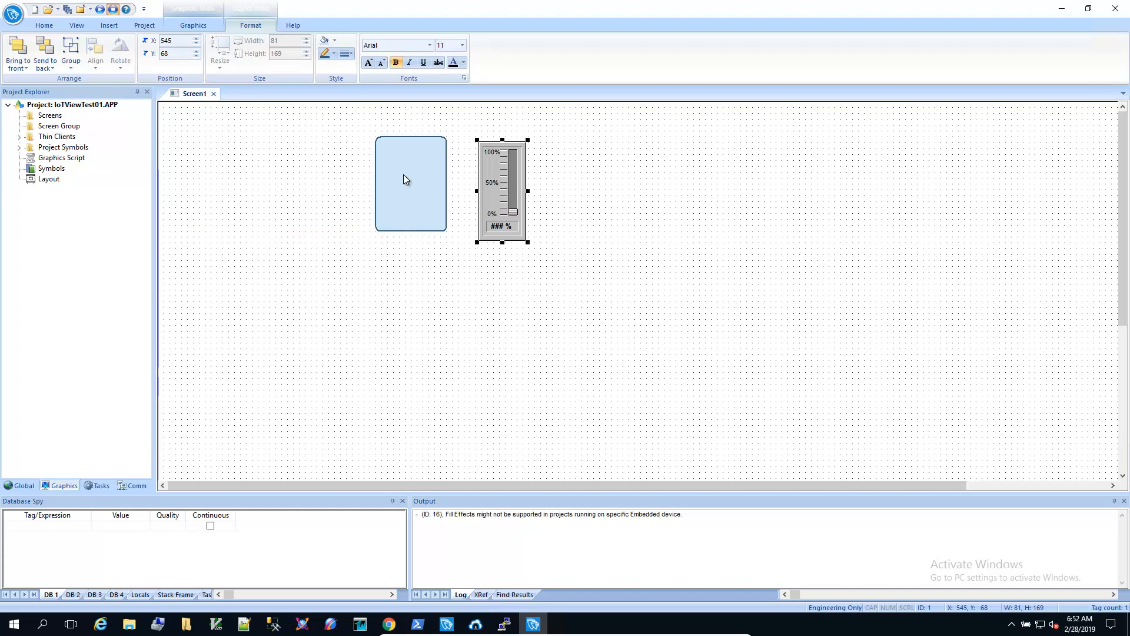
{"action": "left_click", "coordinate": [193, 25]}
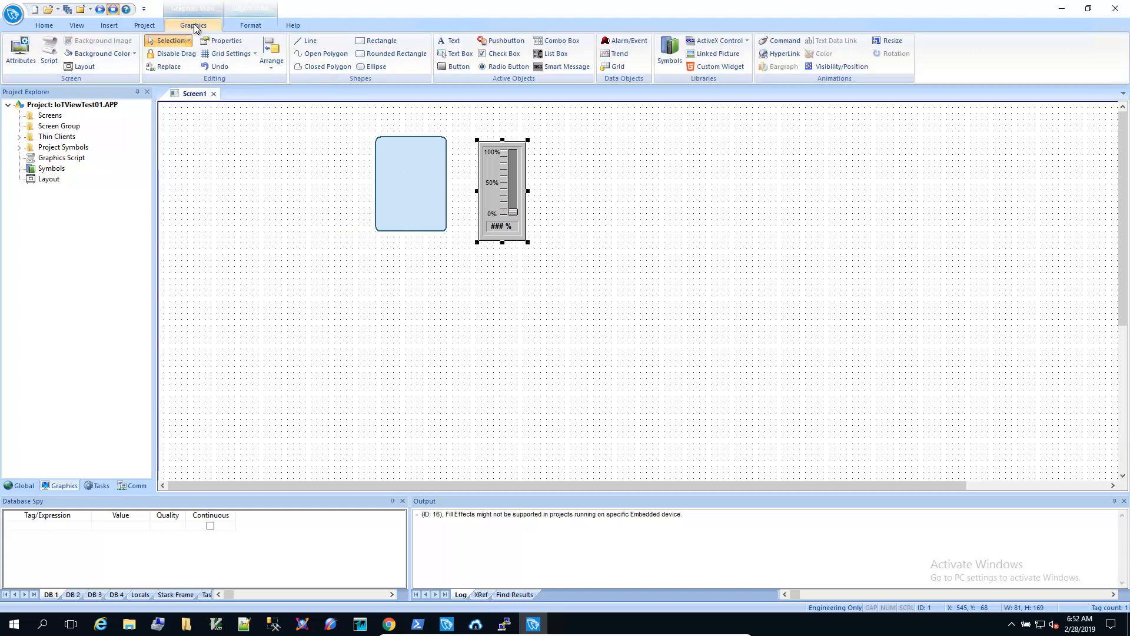
Step: Add the text label 'Tank Level: ####.##' below the rectangle
{"action": "left_click", "coordinate": [452, 43]}
{"action": "left_click", "coordinate": [373, 251]}
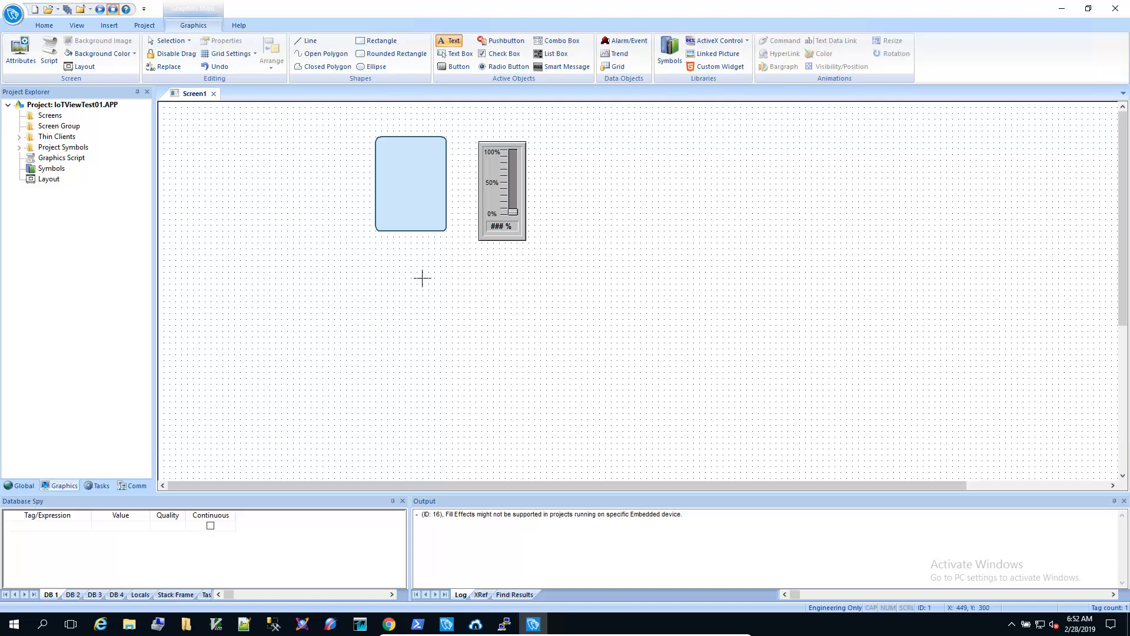
{"action": "type", "text": "Tank Level:"}
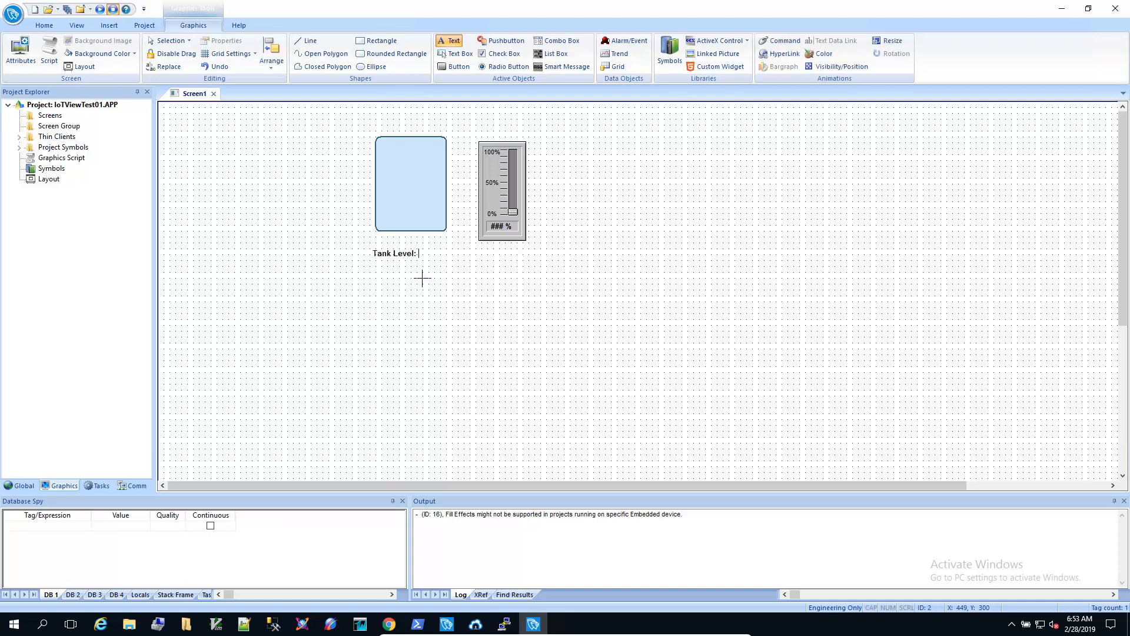
{"action": "type", "text": " ####.##"}
{"action": "key", "text": "Escape"}
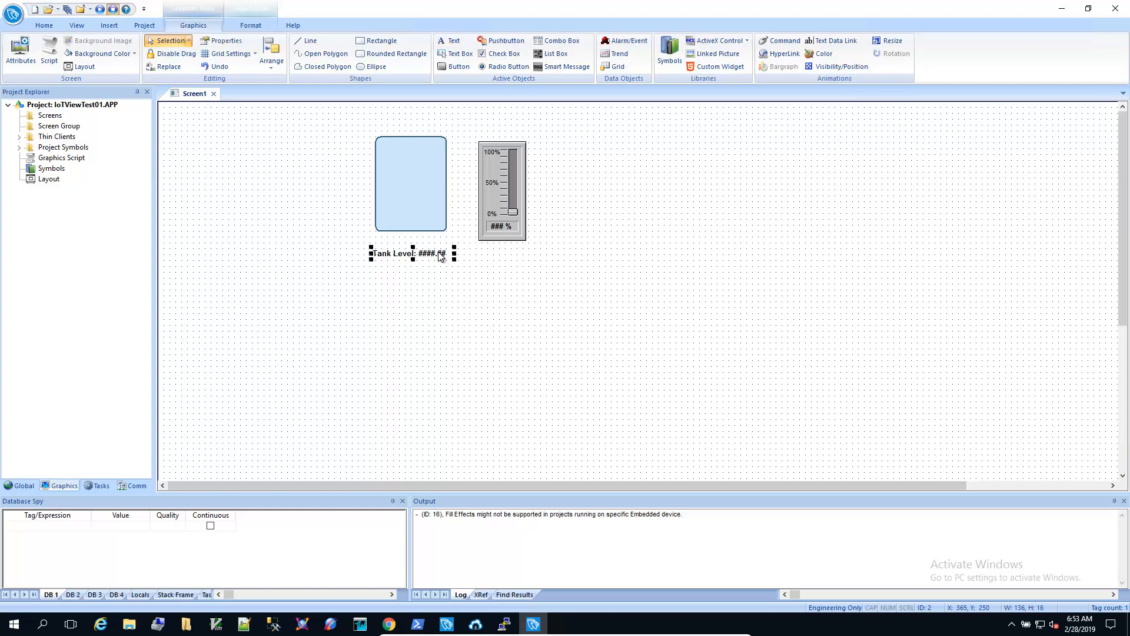
Step: Give the label a text data link to TankLevel with Input Enabled checked
{"action": "double_click", "coordinate": [439, 256]}
{"action": "left_click", "coordinate": [381, 222]}
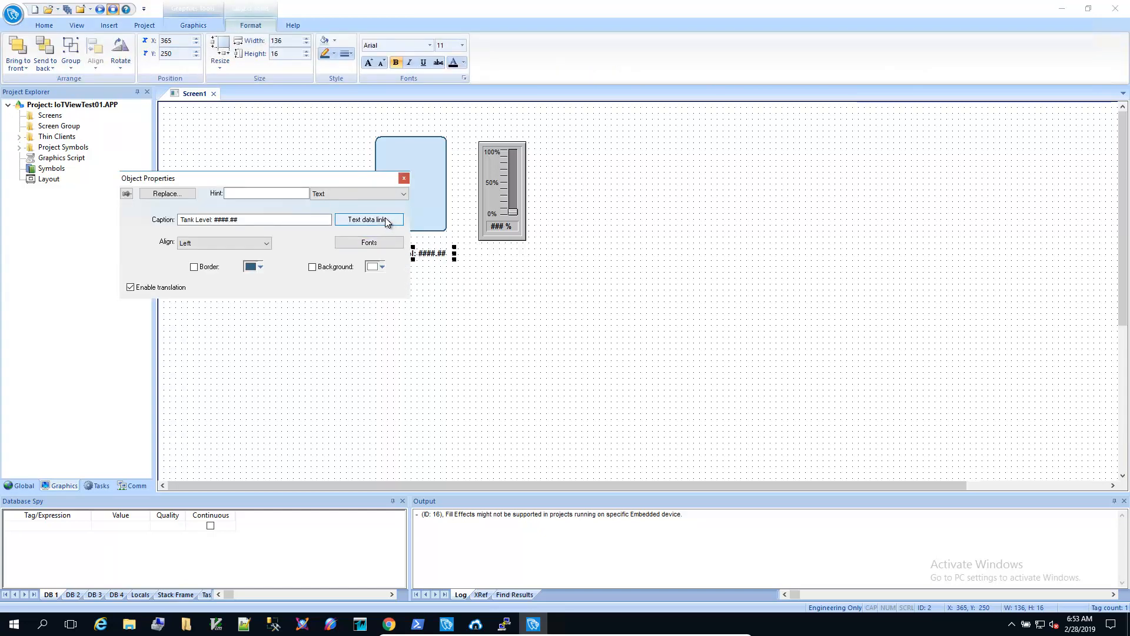
{"action": "left_click", "coordinate": [401, 210]}
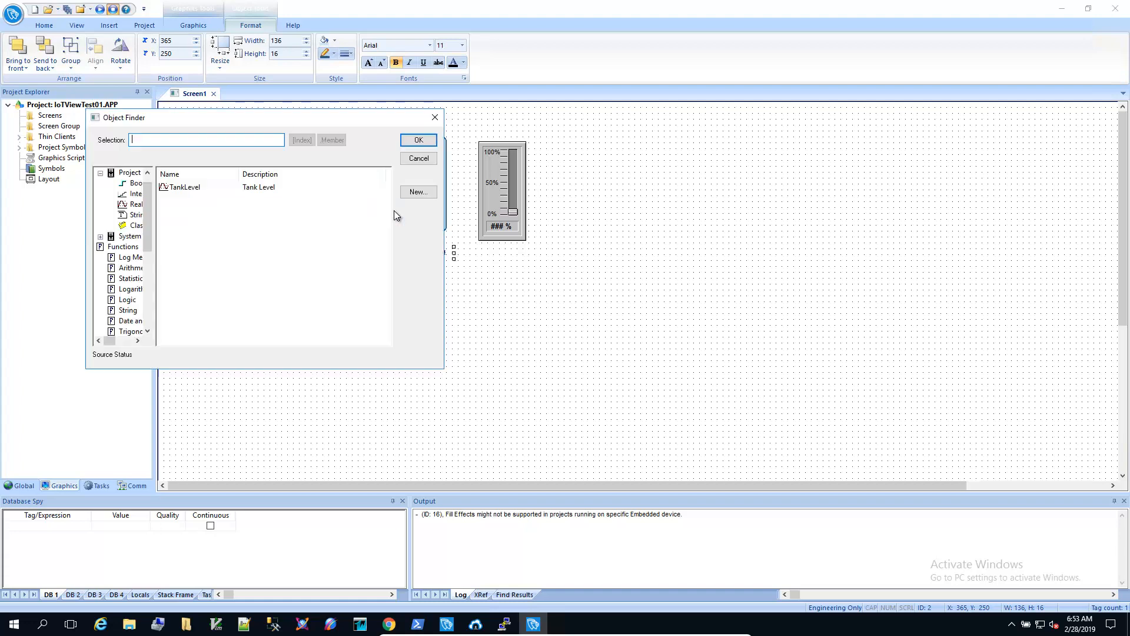
{"action": "double_click", "coordinate": [193, 190]}
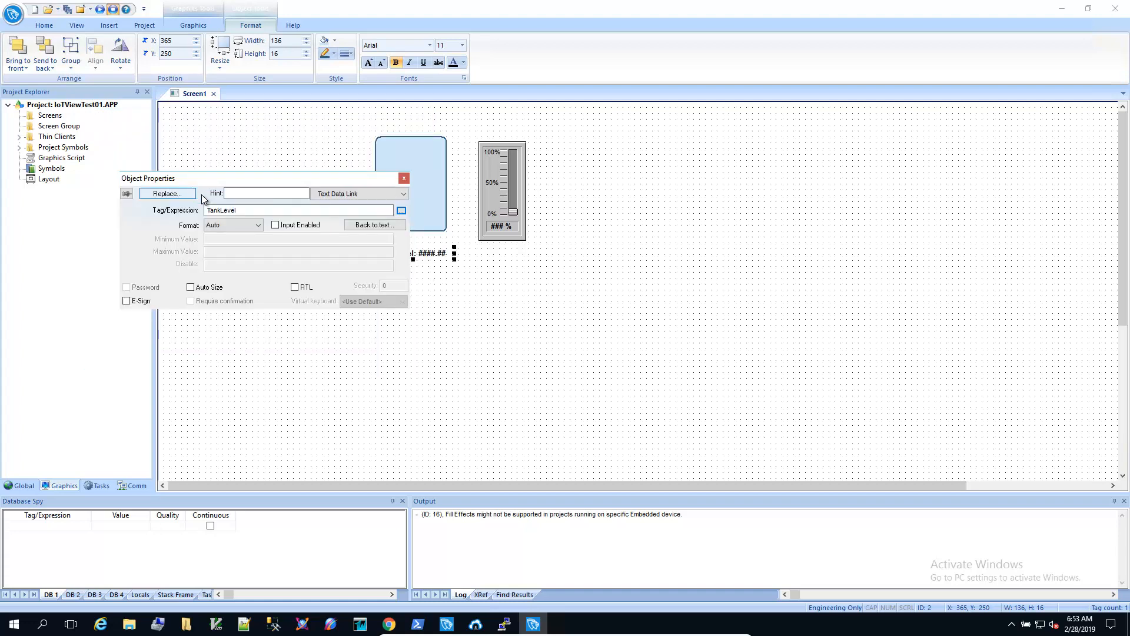
{"action": "left_click", "coordinate": [275, 225]}
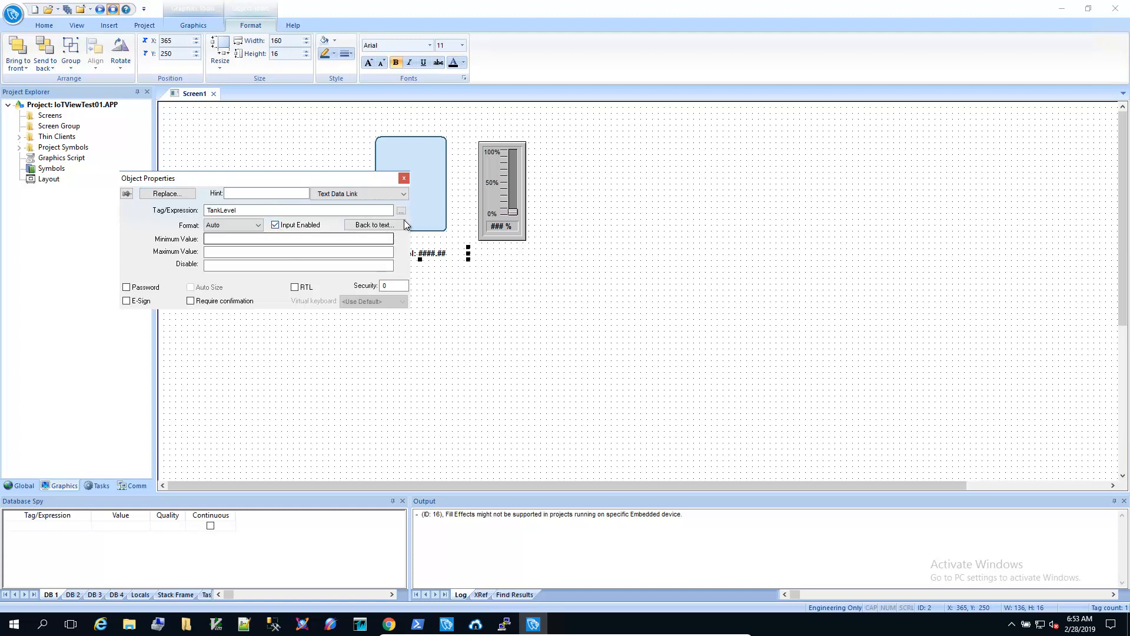
{"action": "left_click", "coordinate": [404, 179]}
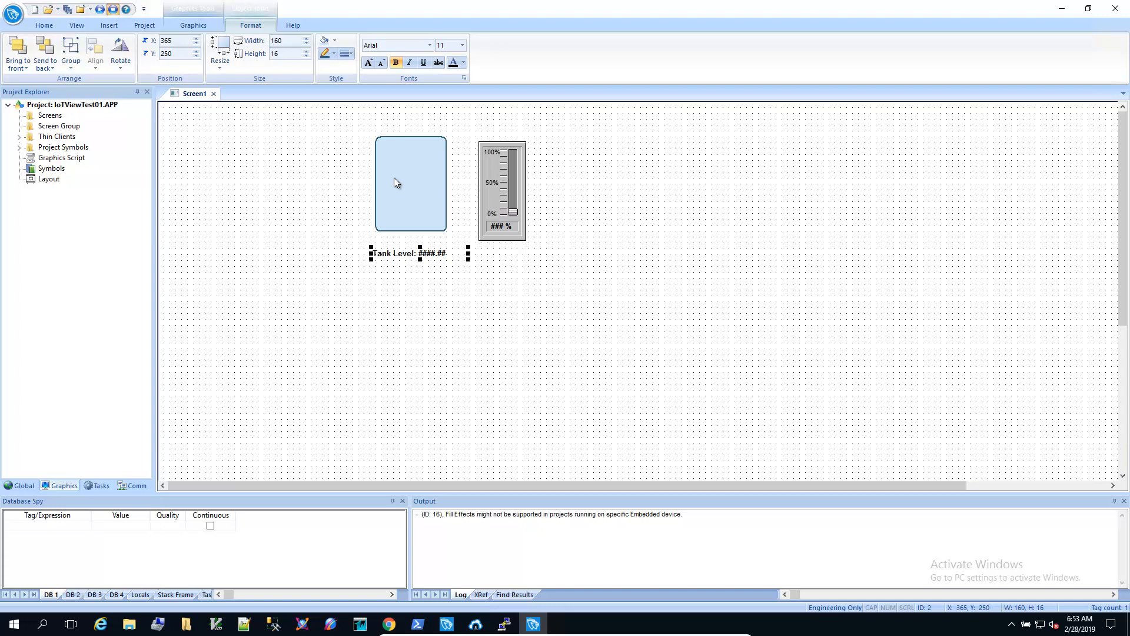
Step: Save the screen under the file name main (main.scc)
{"action": "left_click", "coordinate": [67, 9]}
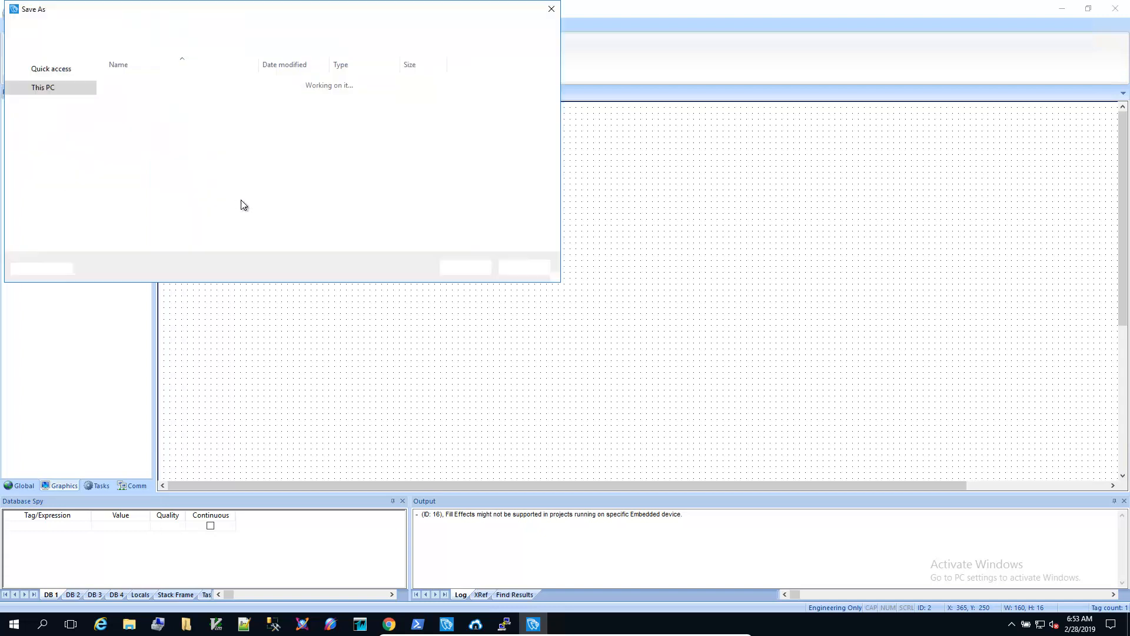
{"action": "type", "text": "main"}
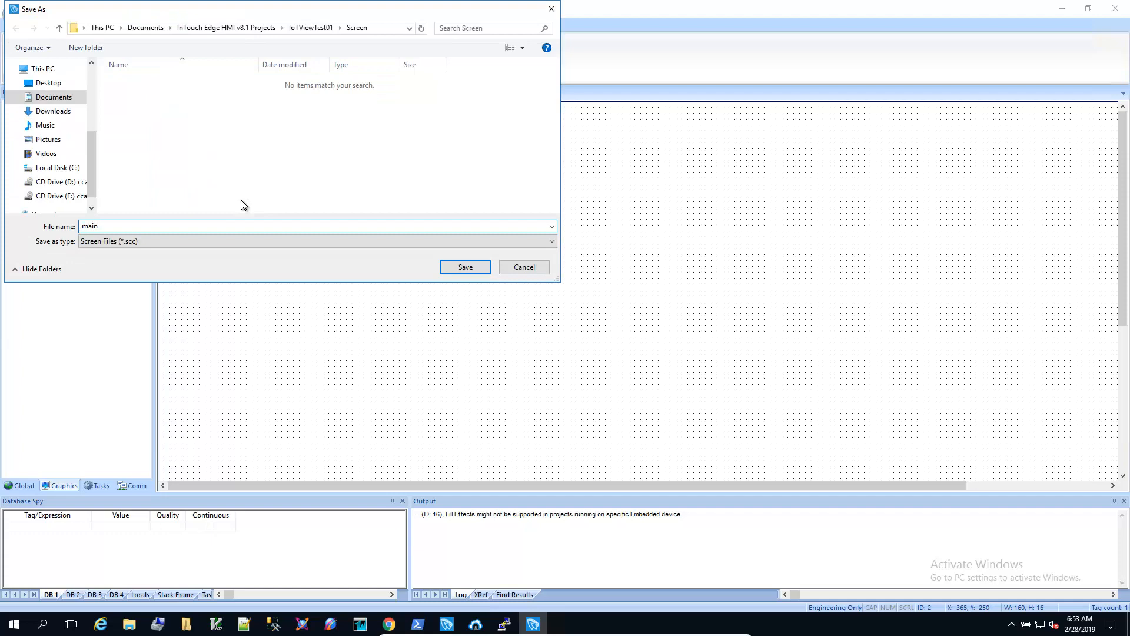
{"action": "key", "text": "Return"}
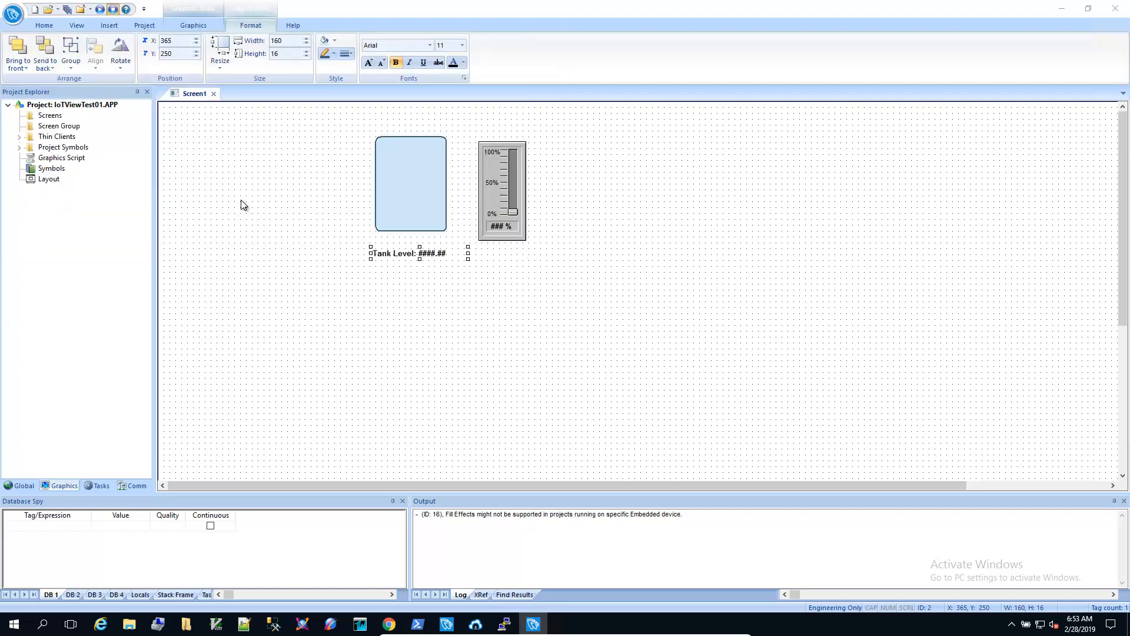
{"action": "left_click", "coordinate": [85, 105]}
Step: Set main.scc as the Viewer startup screen in project settings, then close the main.scc tab
{"action": "right_click", "coordinate": [84, 105]}
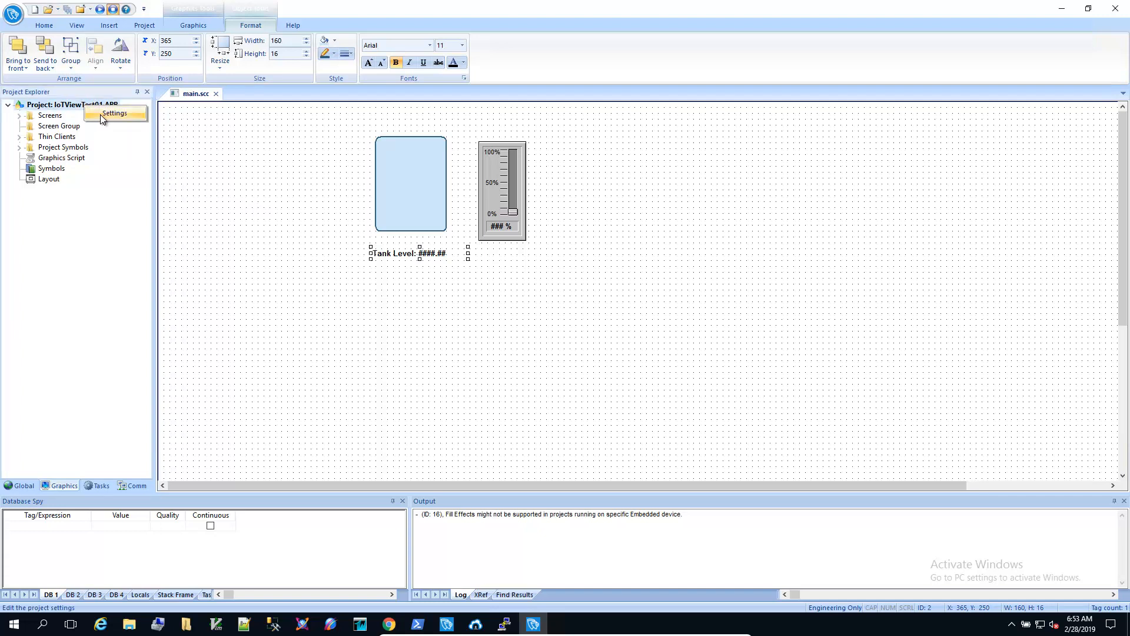
{"action": "left_click", "coordinate": [100, 112]}
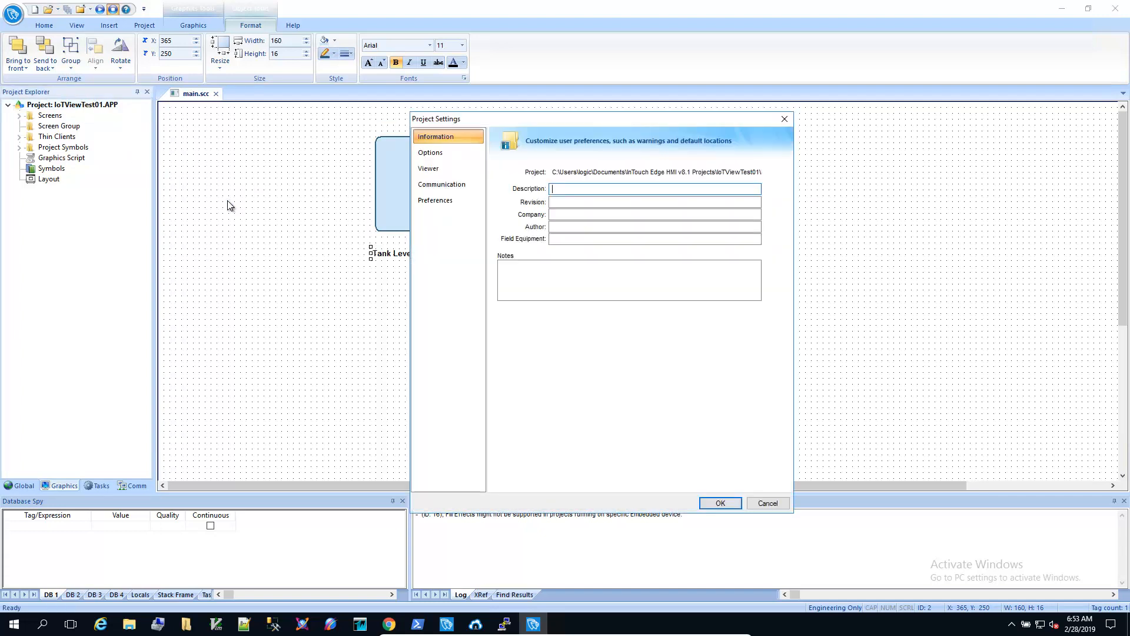
{"action": "left_click", "coordinate": [436, 170]}
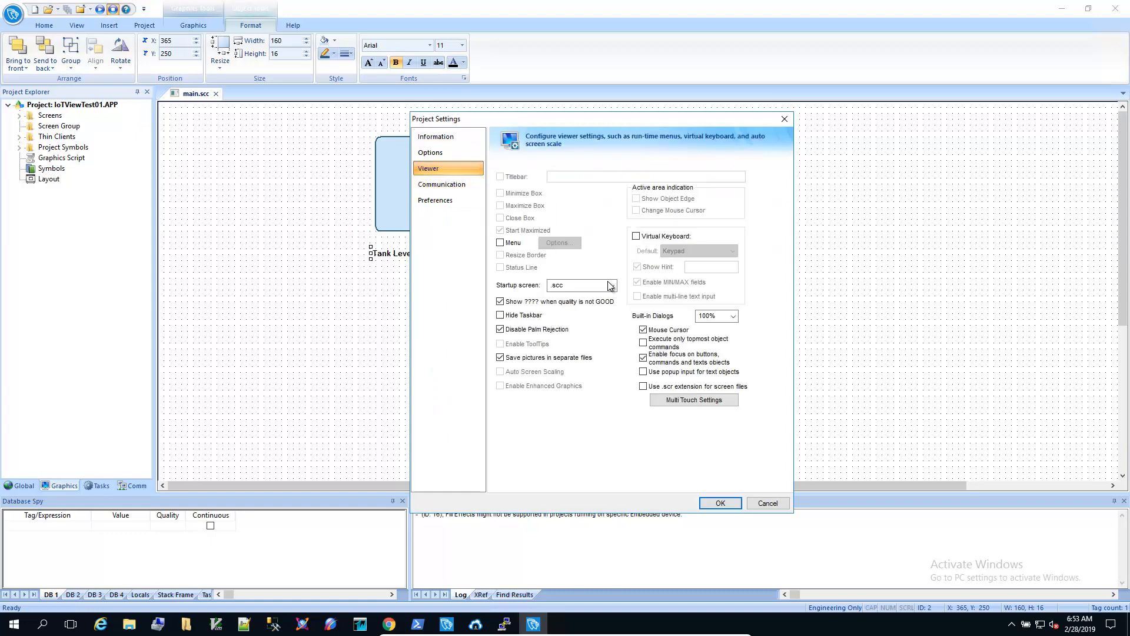
{"action": "left_click", "coordinate": [612, 285]}
{"action": "left_click", "coordinate": [608, 296]}
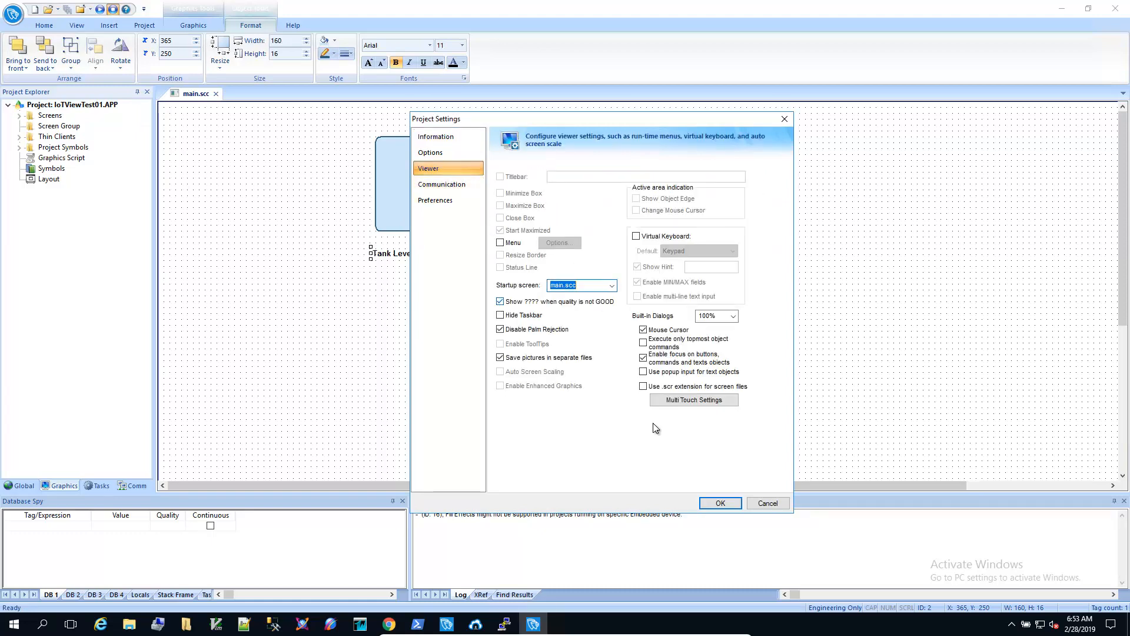
{"action": "left_click", "coordinate": [721, 503]}
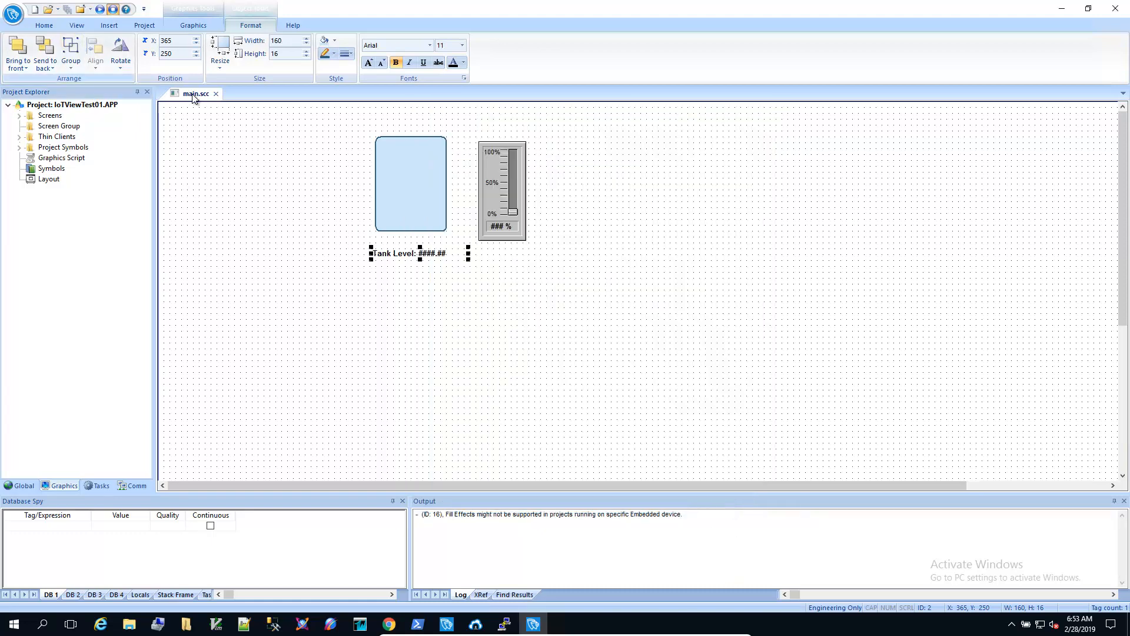
{"action": "left_click", "coordinate": [216, 94]}
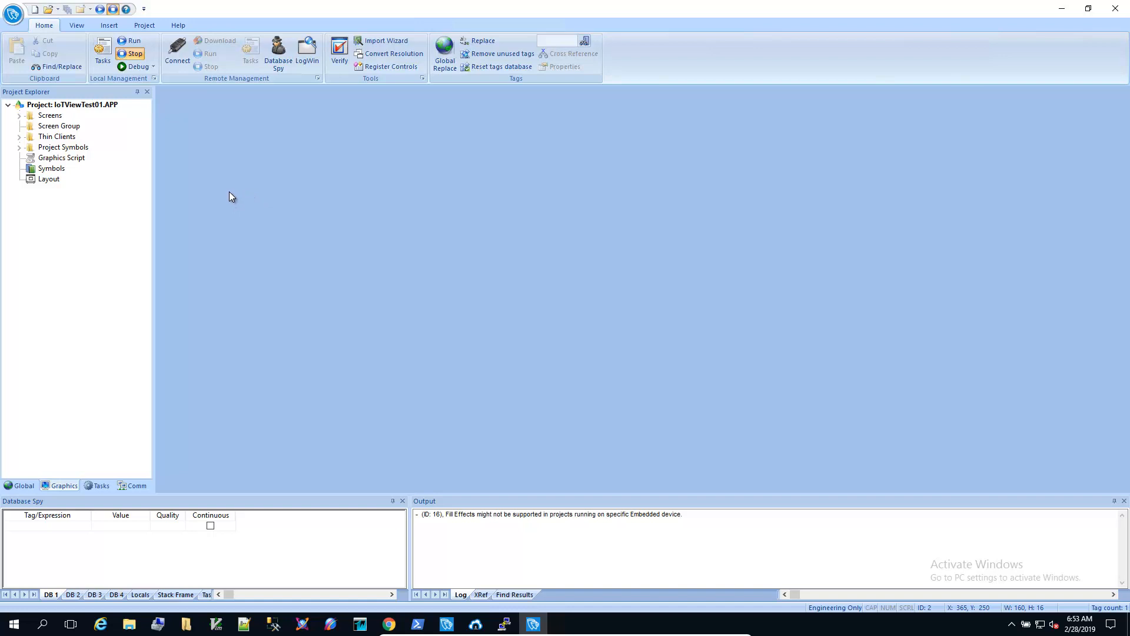
Step: Save All As HTML, agreeing to enable the TCP/IP Server and acknowledging the security notice
{"action": "left_click", "coordinate": [8, 18]}
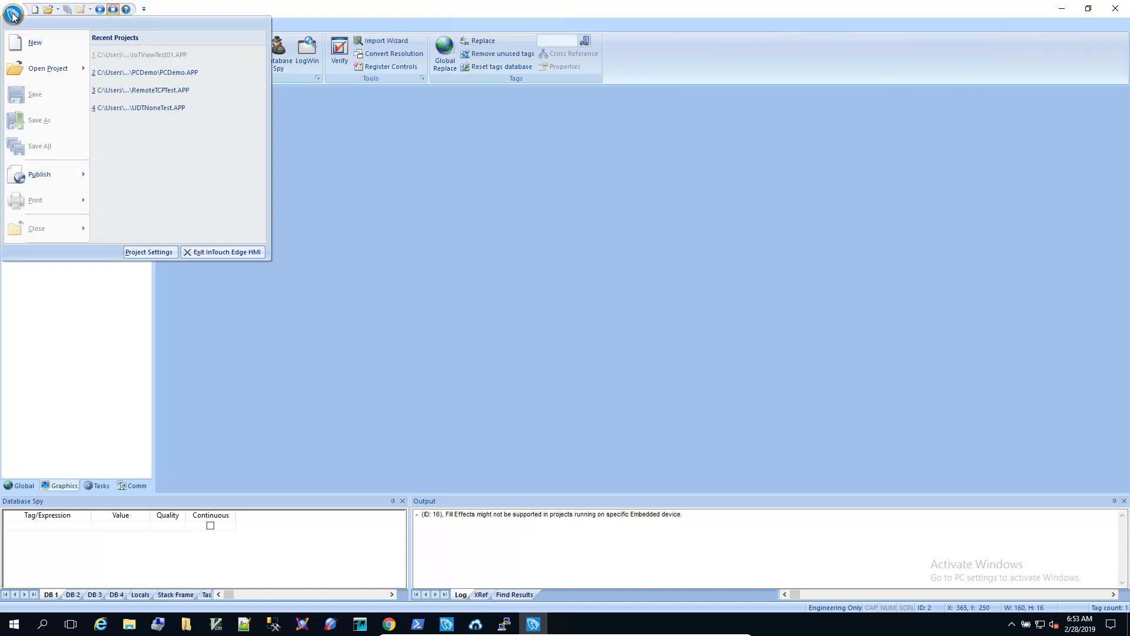
{"action": "mouse_move", "coordinate": [83, 179]}
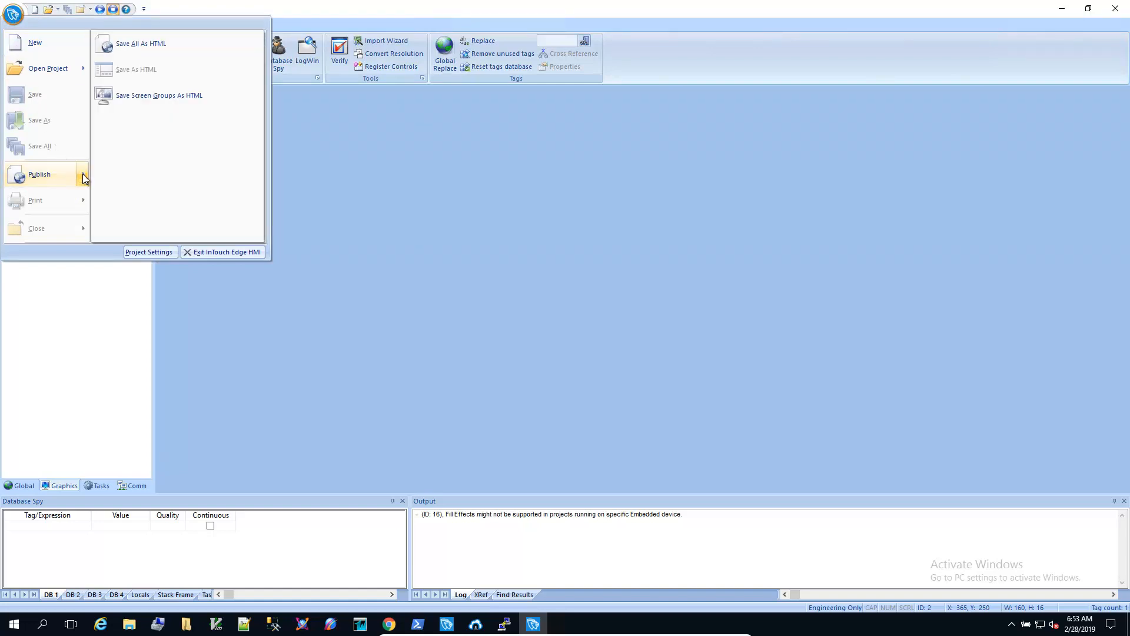
{"action": "left_click", "coordinate": [147, 47]}
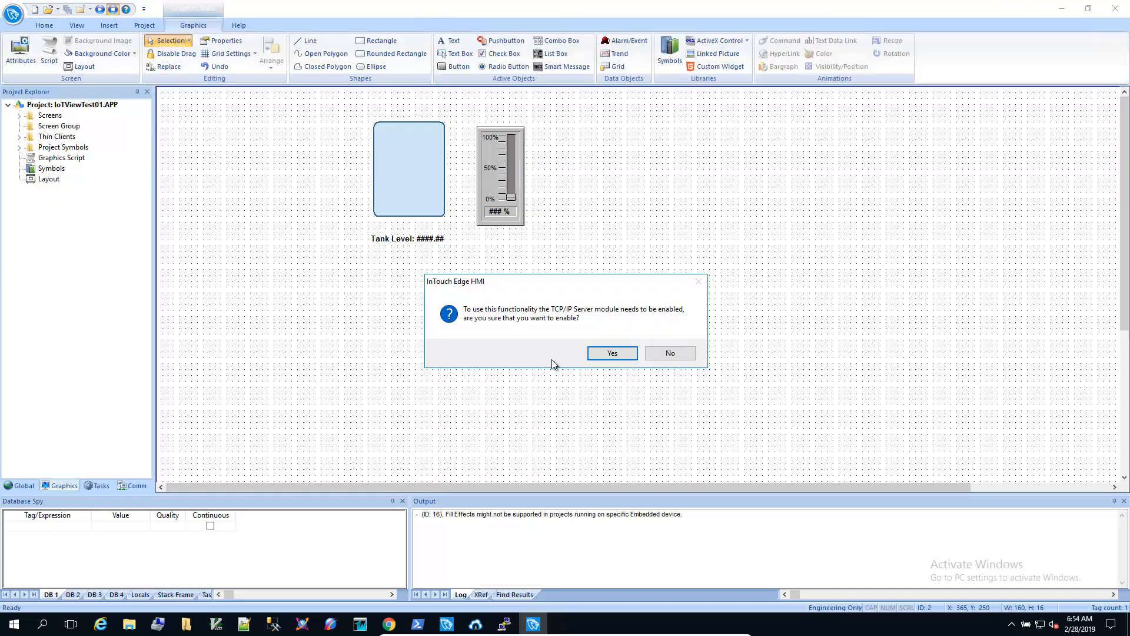
{"action": "left_click", "coordinate": [603, 358]}
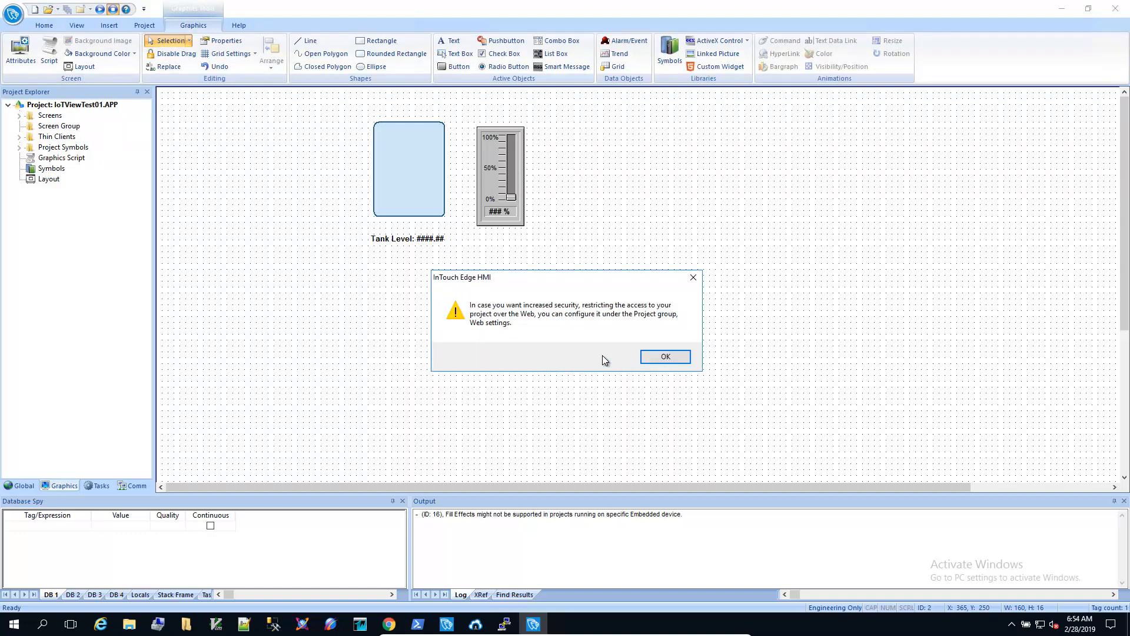
{"action": "left_click", "coordinate": [656, 359]}
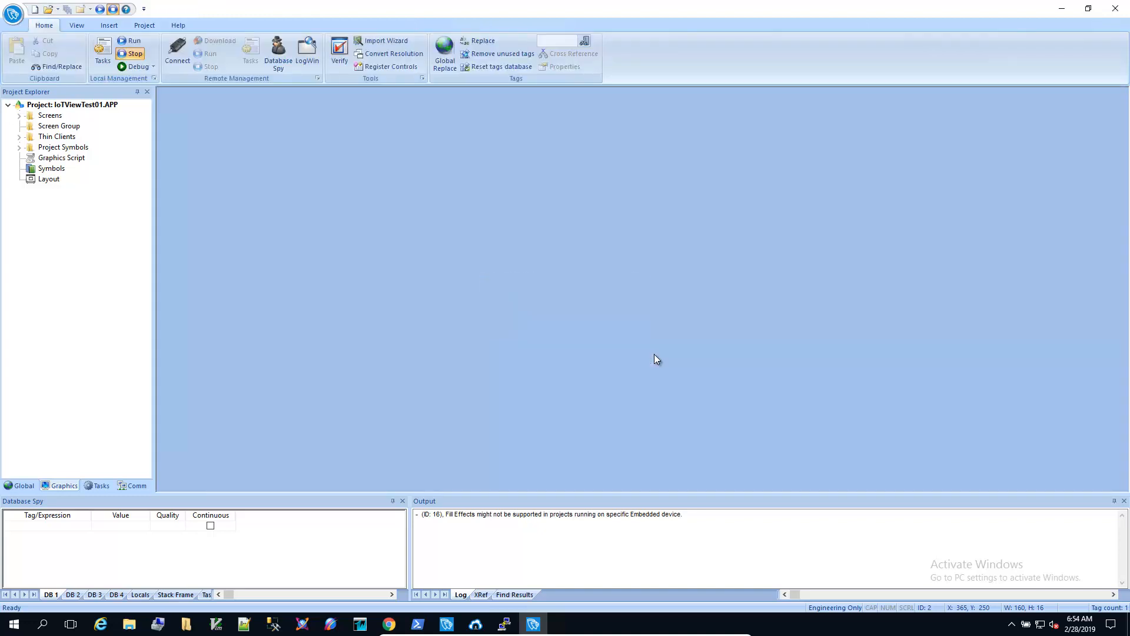
Step: Open Mobile Access from the Project ribbon and show its Global Settings tab
{"action": "left_click", "coordinate": [143, 26]}
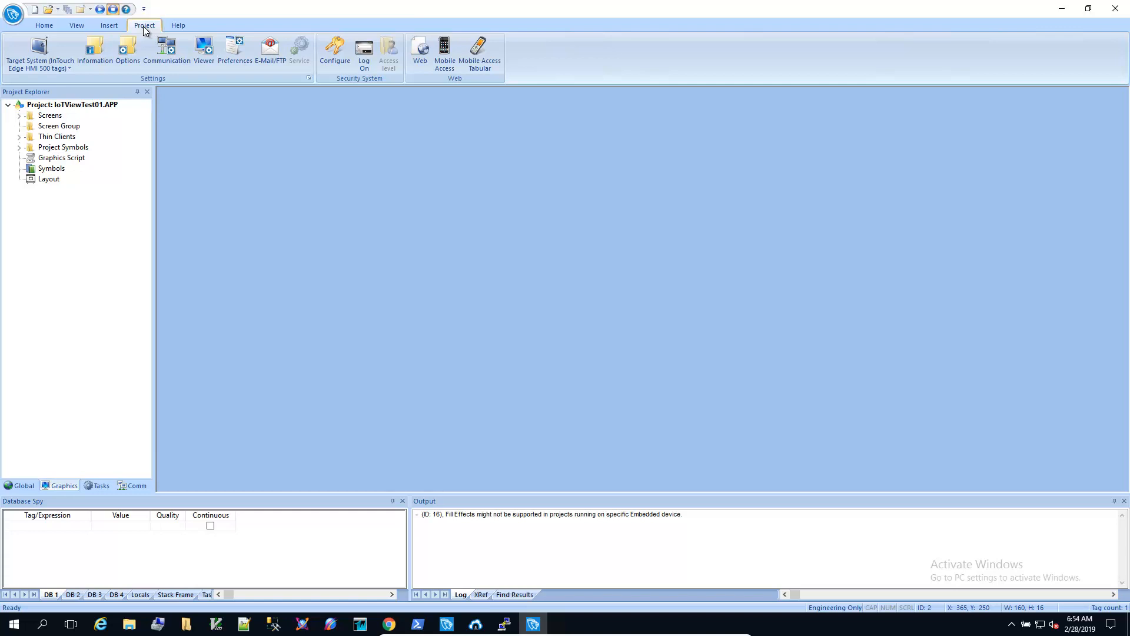
{"action": "left_click", "coordinate": [447, 62]}
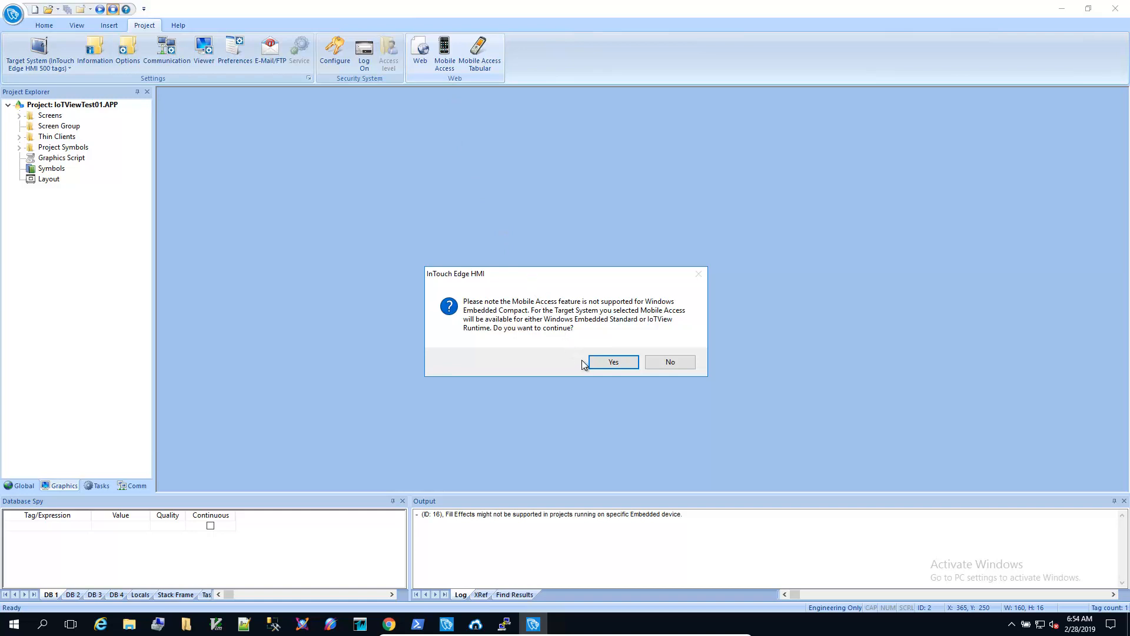
{"action": "left_click", "coordinate": [613, 363]}
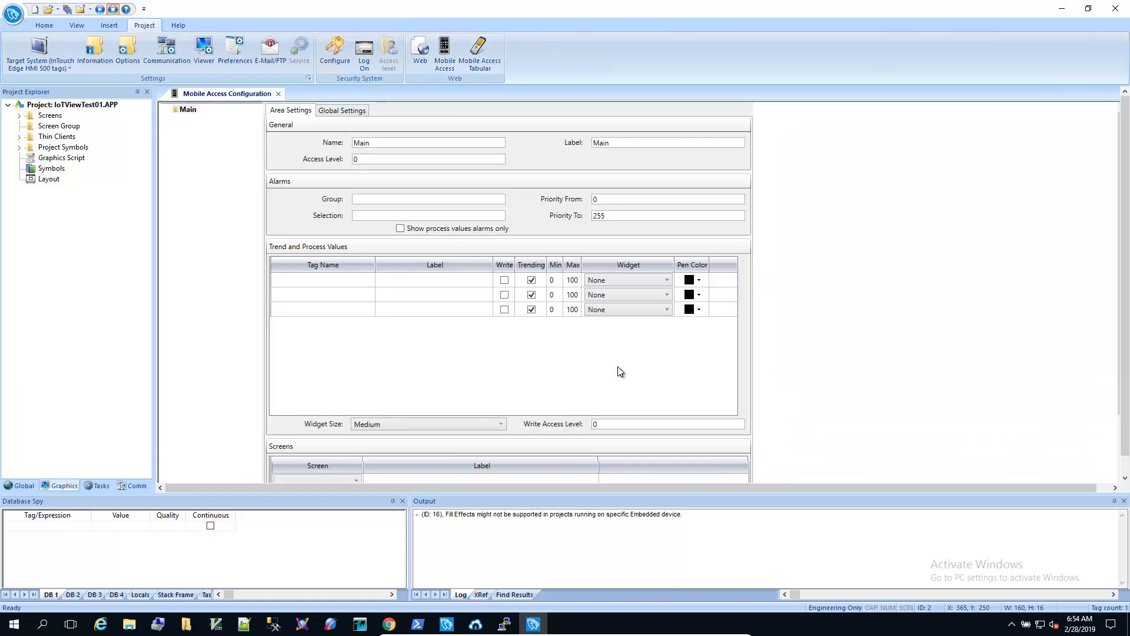
{"action": "left_click", "coordinate": [348, 113]}
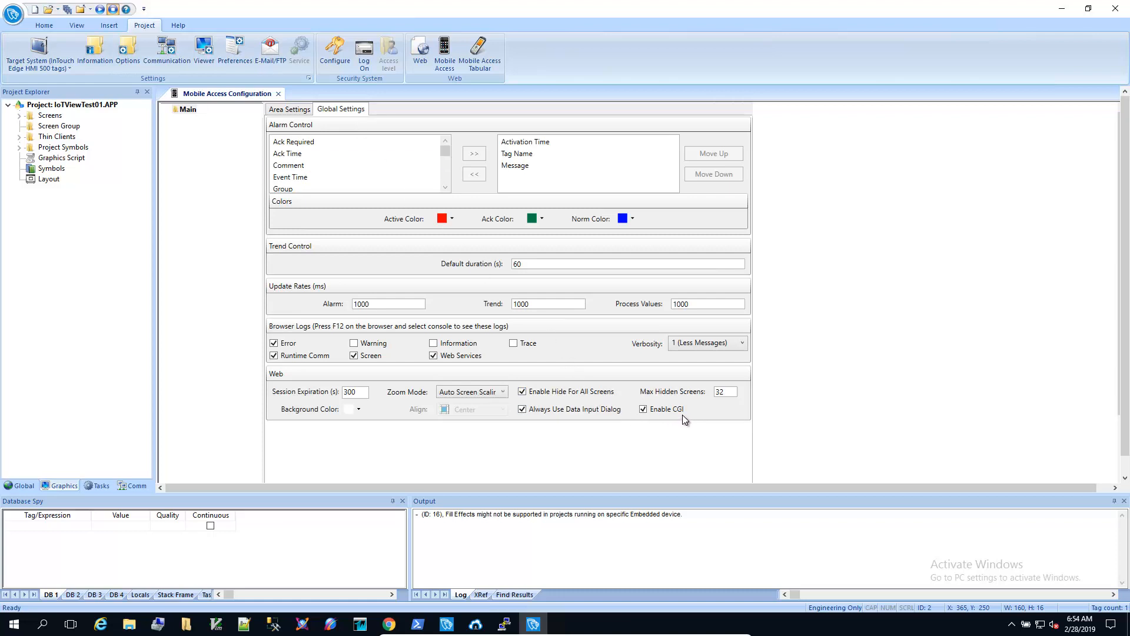
Step: Enable Warning, Information and Trace logs at verbosity 5 (All Messages), then close Mobile Access
{"action": "left_click", "coordinate": [355, 346]}
{"action": "left_click", "coordinate": [443, 348]}
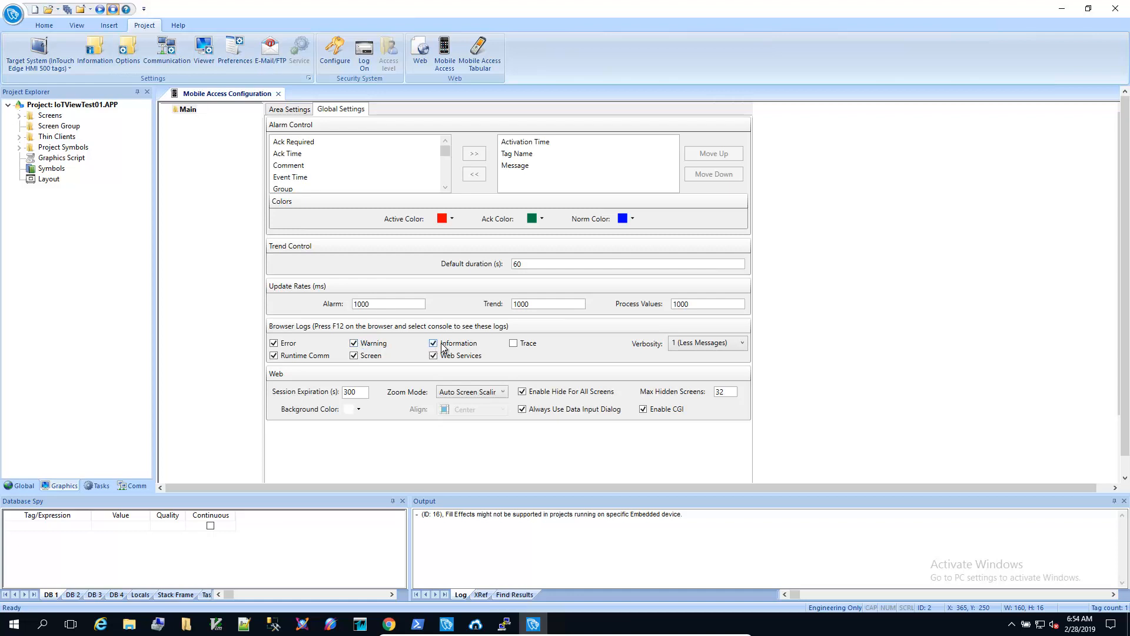
{"action": "left_click", "coordinate": [517, 347]}
{"action": "left_click", "coordinate": [688, 347]}
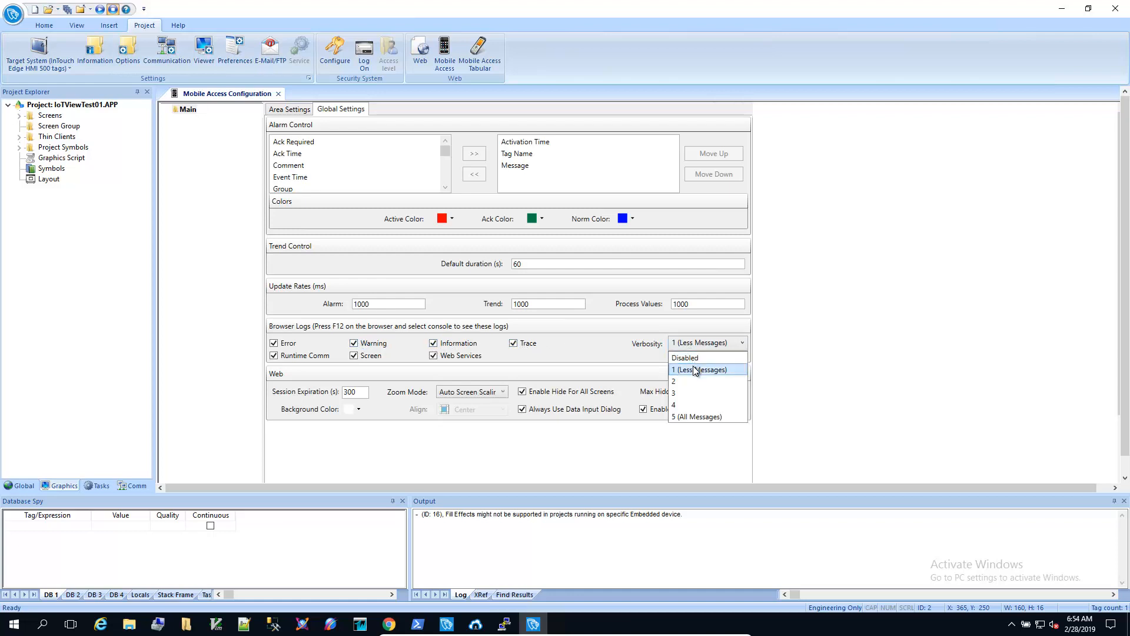
{"action": "left_click", "coordinate": [686, 416]}
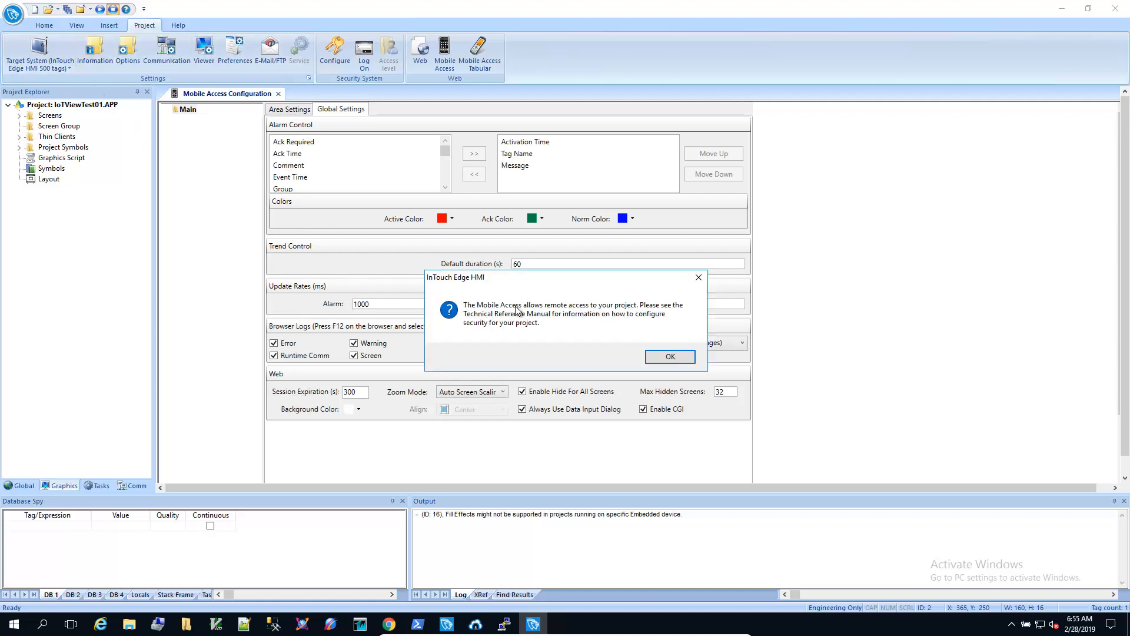
{"action": "left_click", "coordinate": [671, 357]}
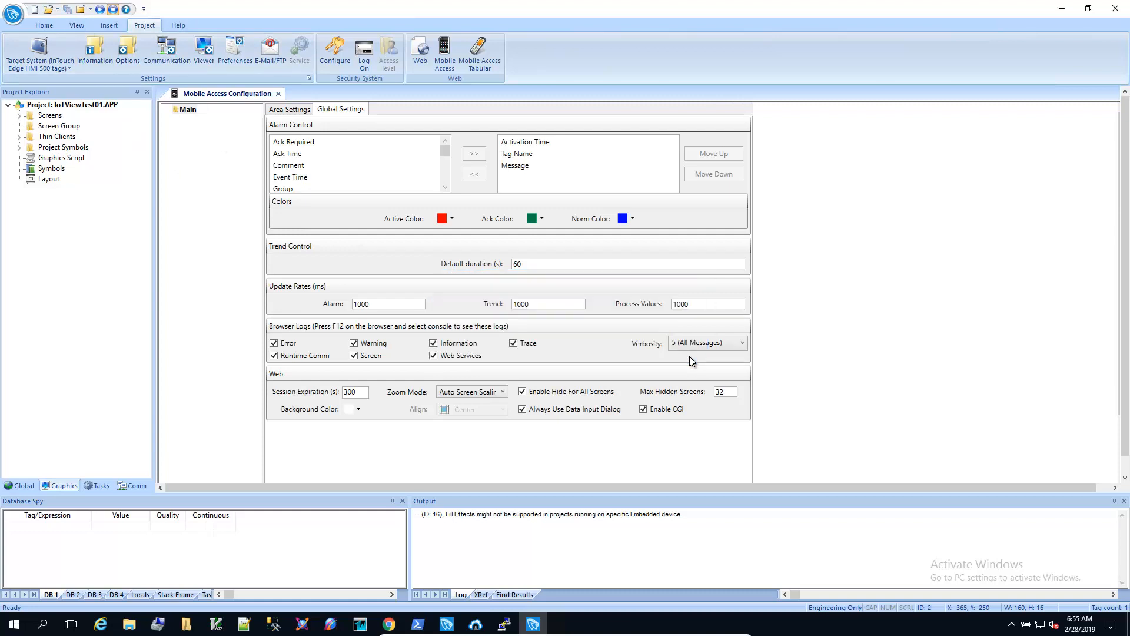
{"action": "left_click", "coordinate": [279, 96]}
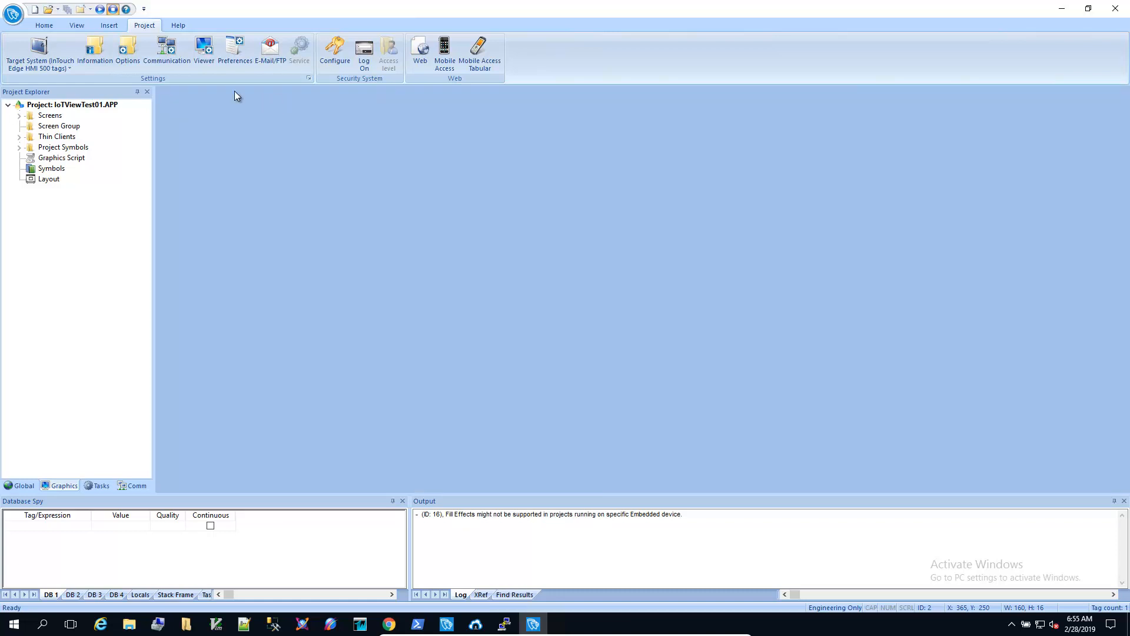
Step: Connect to the target device at 10.1.8.100
{"action": "left_click", "coordinate": [42, 26]}
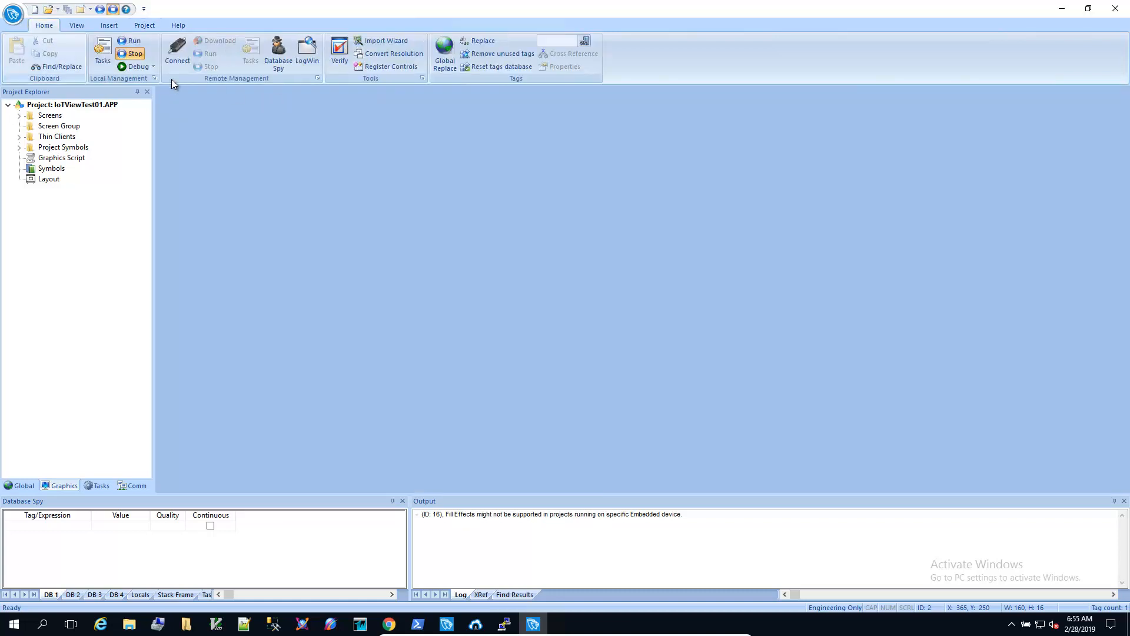
{"action": "left_click", "coordinate": [178, 58]}
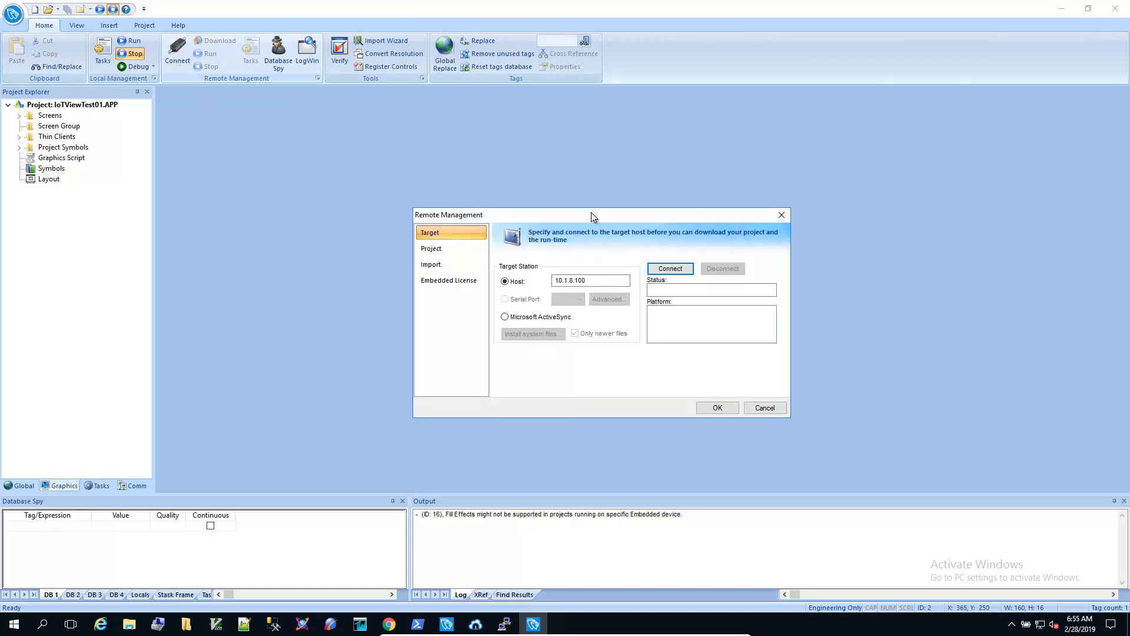
{"action": "left_click", "coordinate": [648, 268]}
Step: Download the project to the target, creating its folder, run it, then switch to Chrome
{"action": "left_click", "coordinate": [438, 251]}
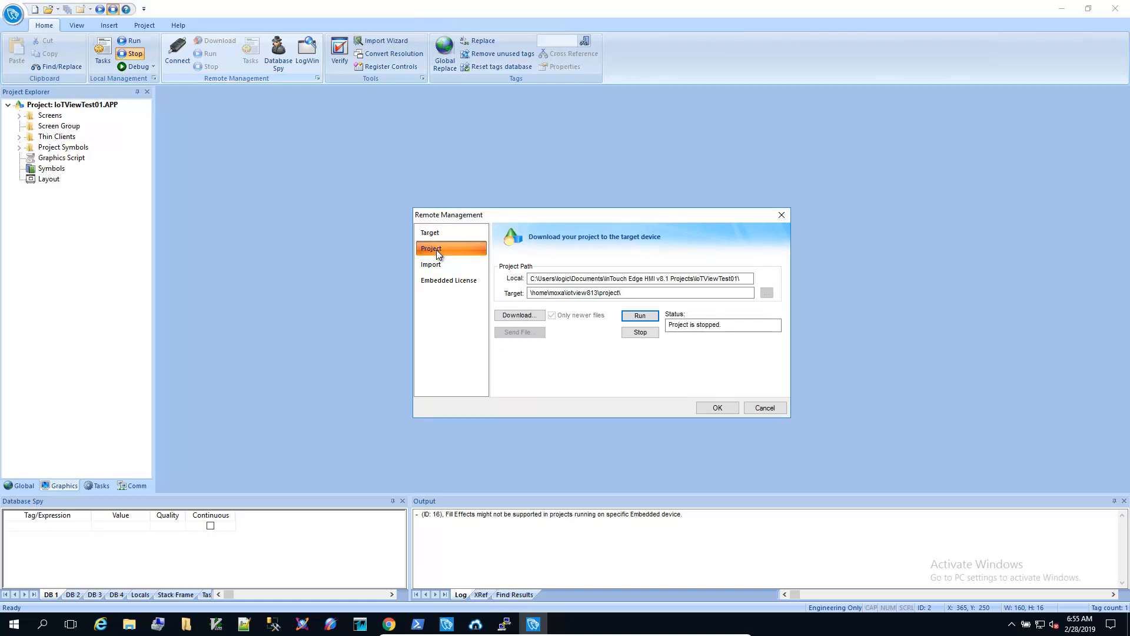
{"action": "left_click", "coordinate": [521, 317]}
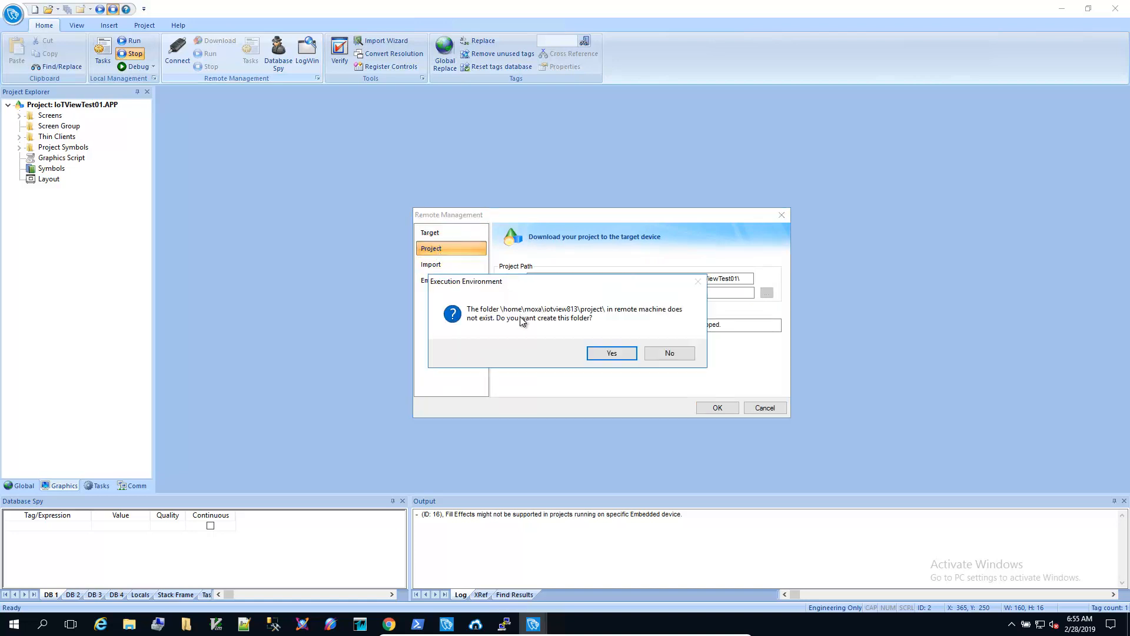
{"action": "left_click", "coordinate": [612, 355]}
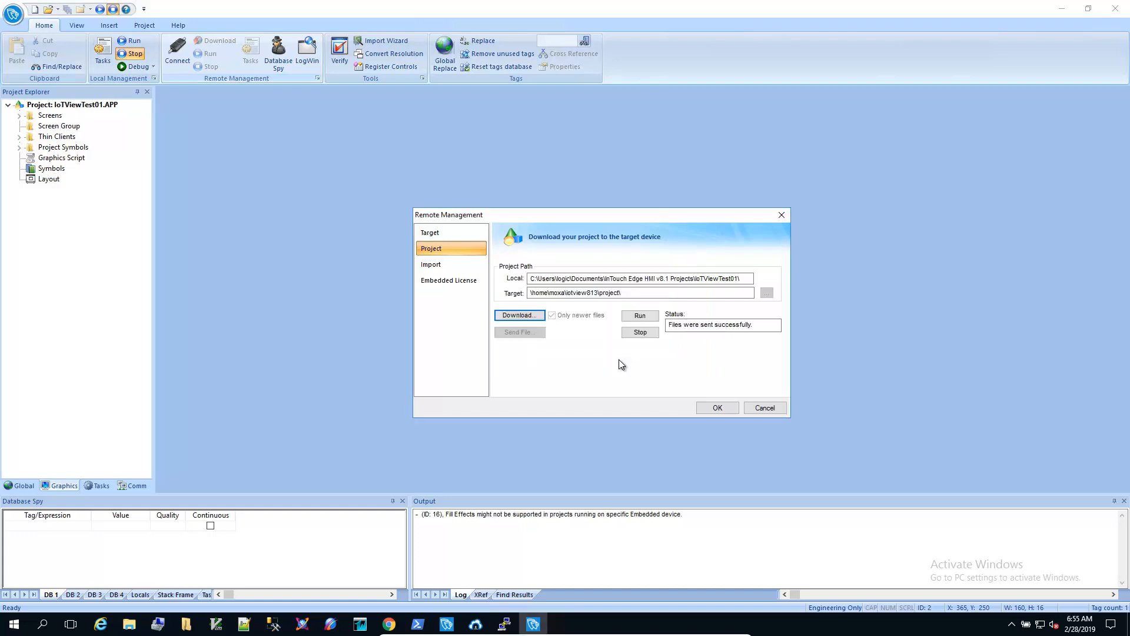
{"action": "left_click", "coordinate": [641, 315]}
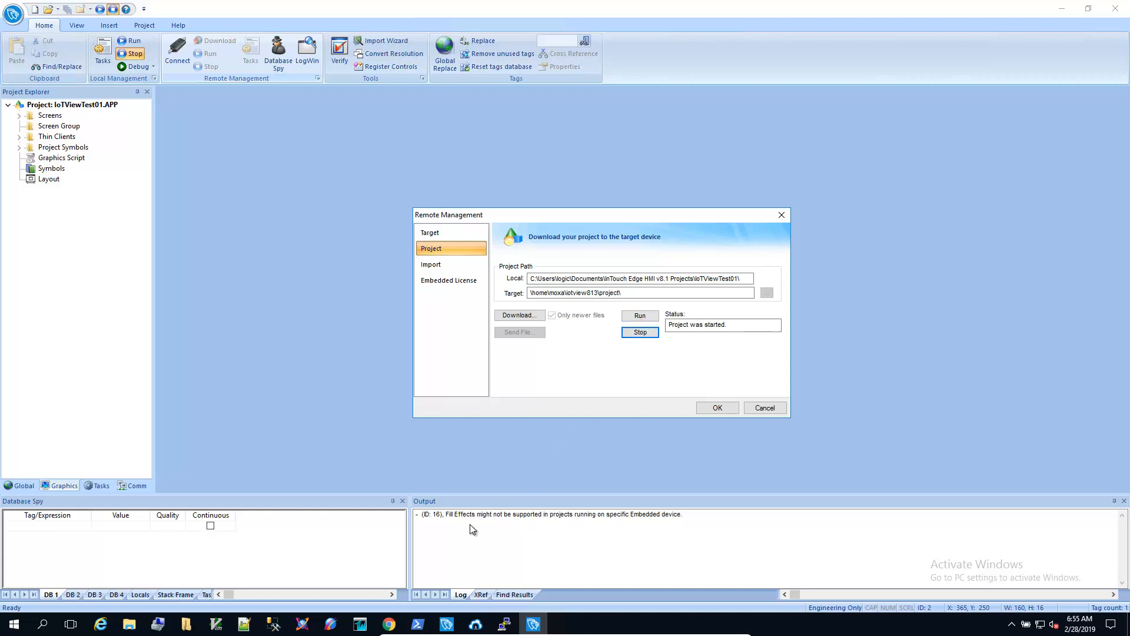
{"action": "left_click", "coordinate": [390, 625]}
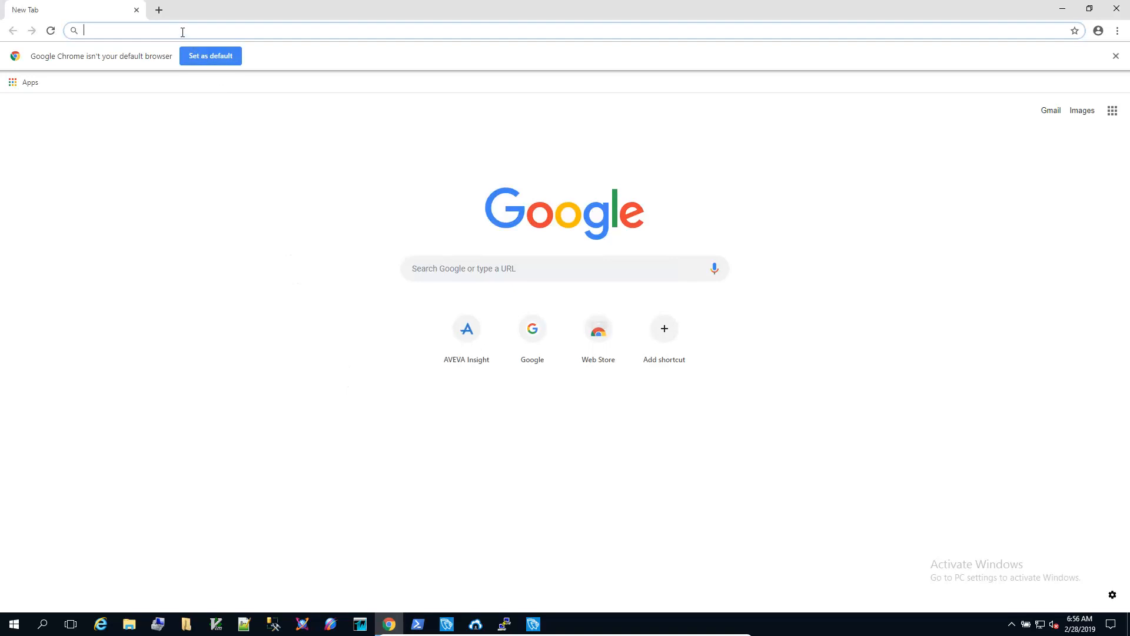
{"action": "type", "text": "http://"}
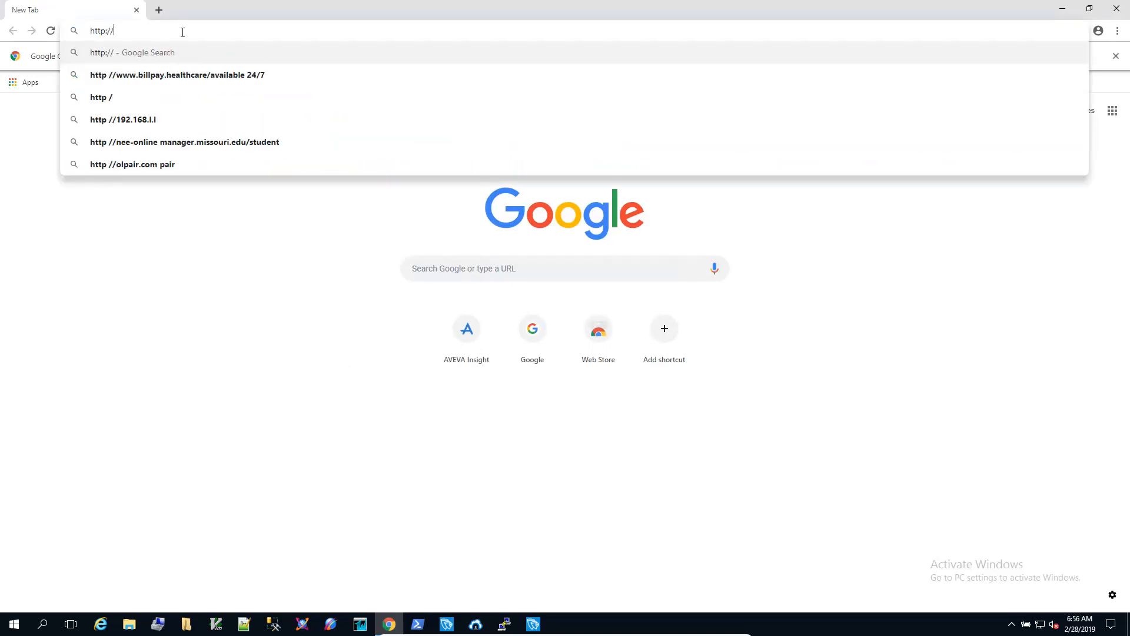
{"action": "type", "text": "10.1.8.100/MA/"}
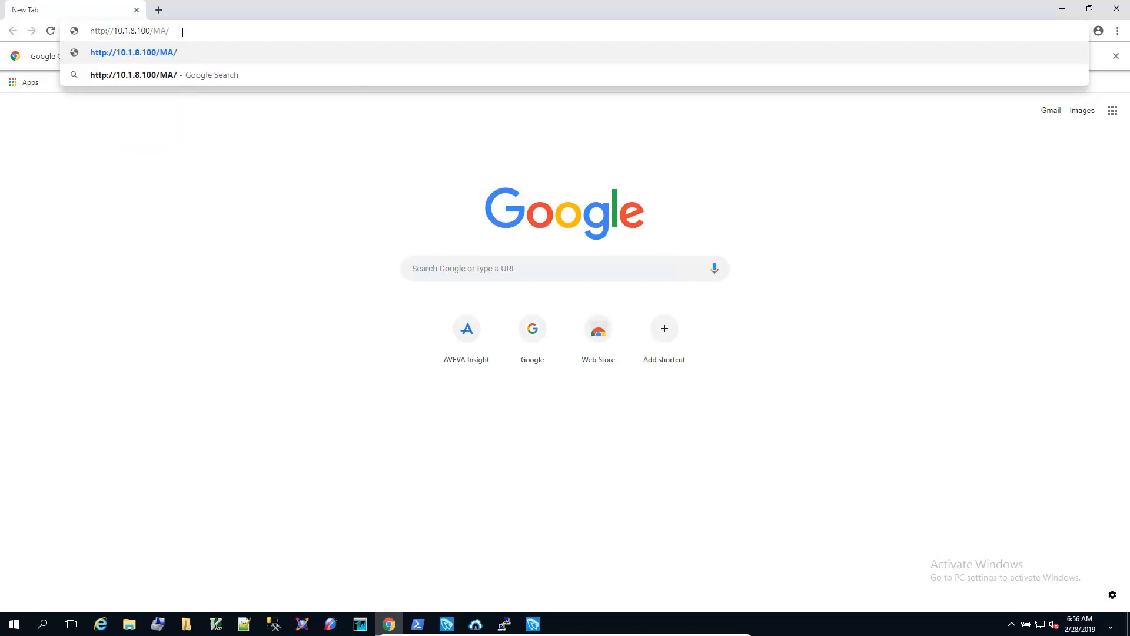
{"action": "type", "text": "index.html?screen"}
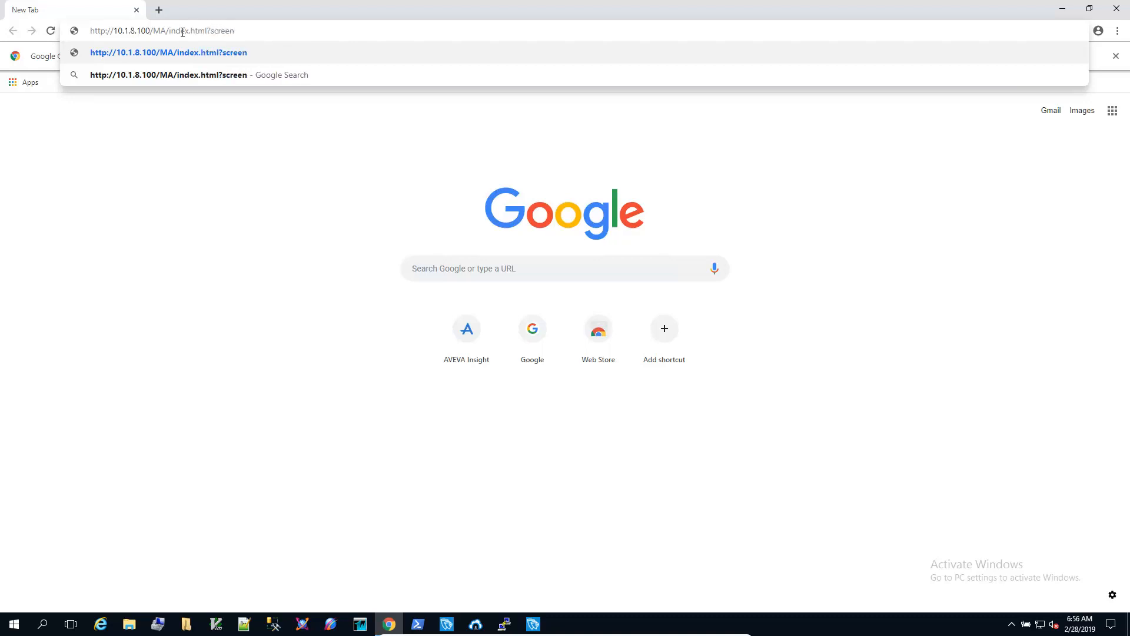
{"action": "type", "text": "=main"}
{"action": "key", "text": "Return"}
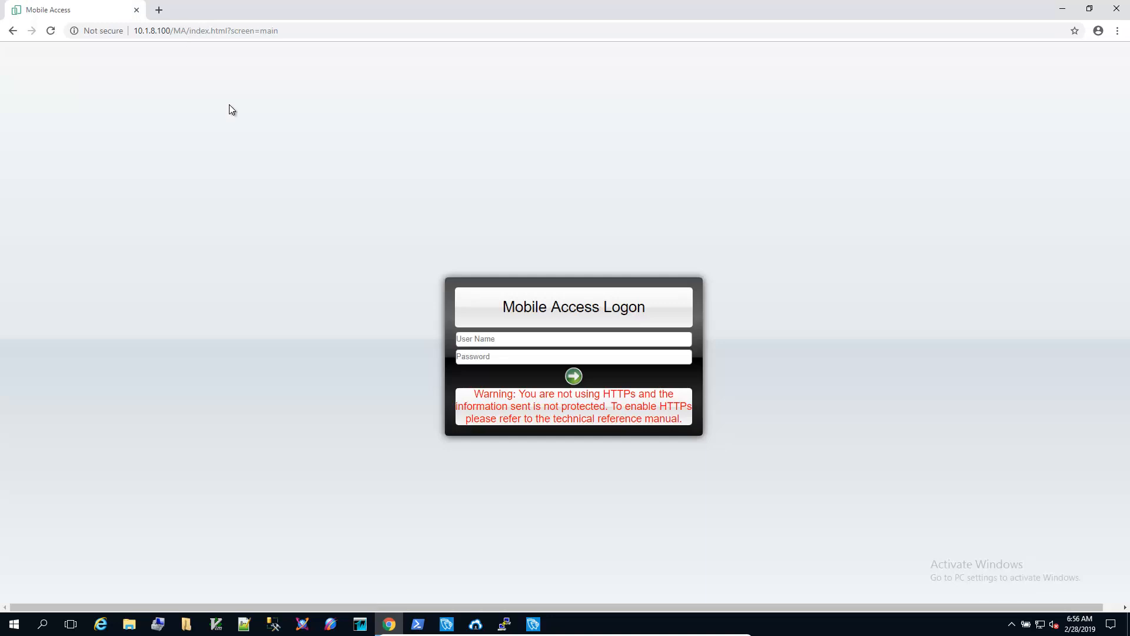
Step: Log on to Mobile Access with the user name and password, decline saving the password, then drag the slider to lower Tank Level to about 36 %
{"action": "left_click", "coordinate": [466, 338]}
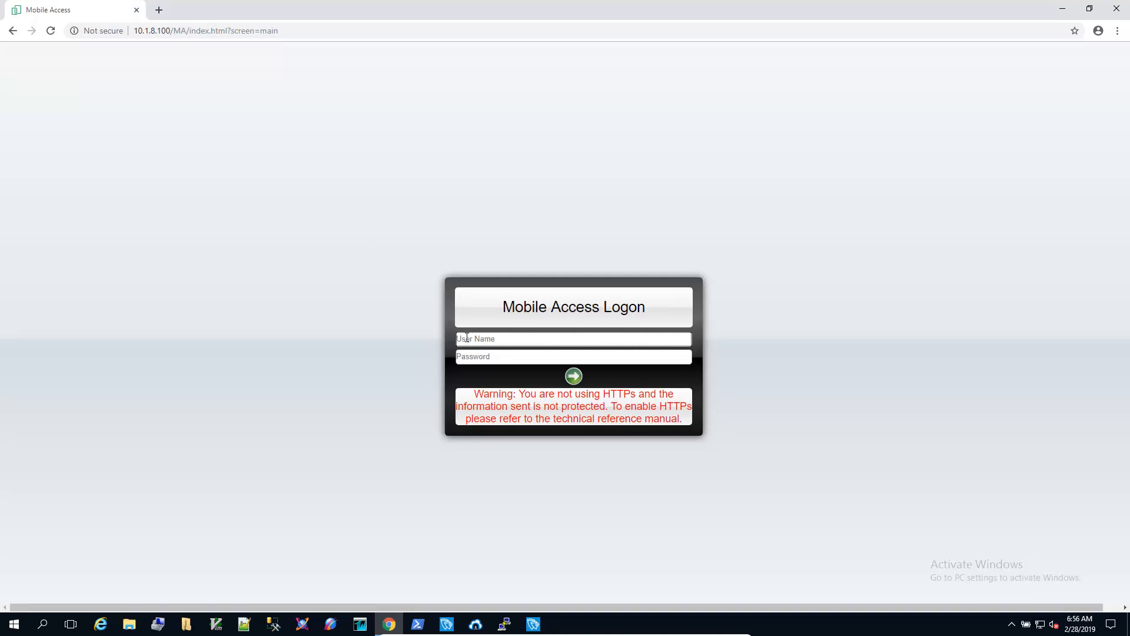
{"action": "type", "text": "admin1"}
{"action": "key", "text": "Tab"}
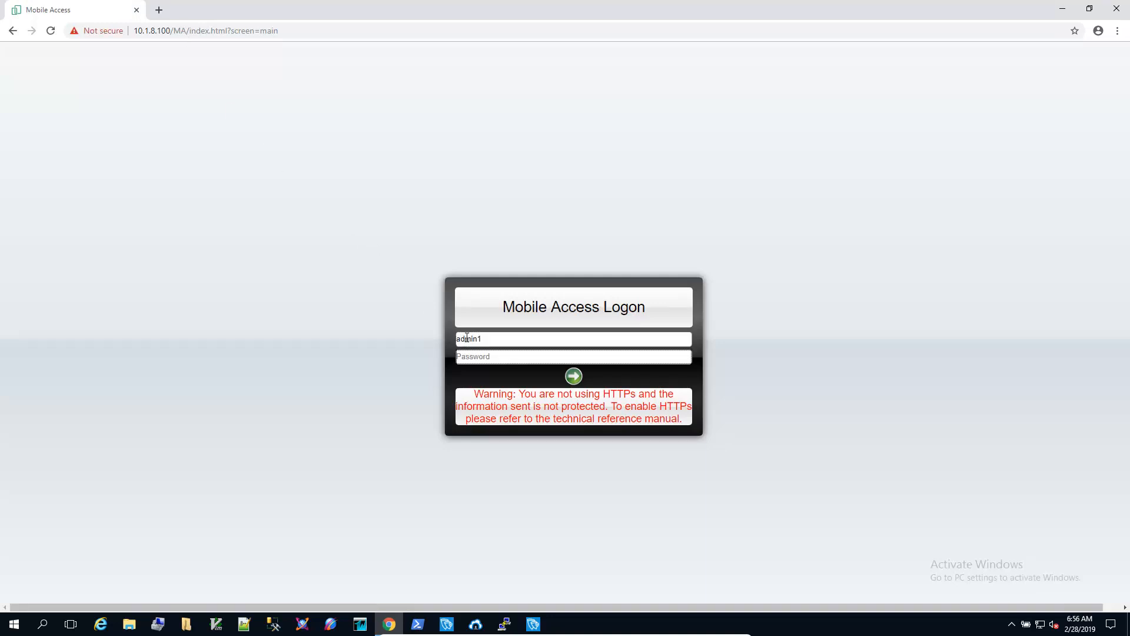
{"action": "type", "text": "••••••"}
{"action": "key", "text": "Return"}
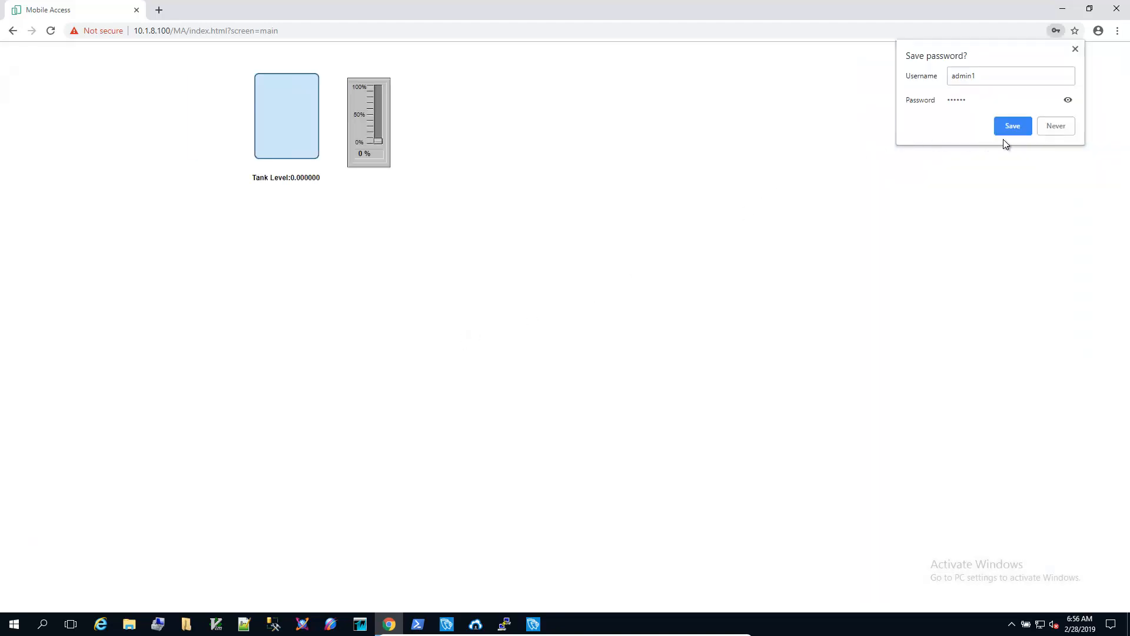
{"action": "left_click", "coordinate": [1055, 127]}
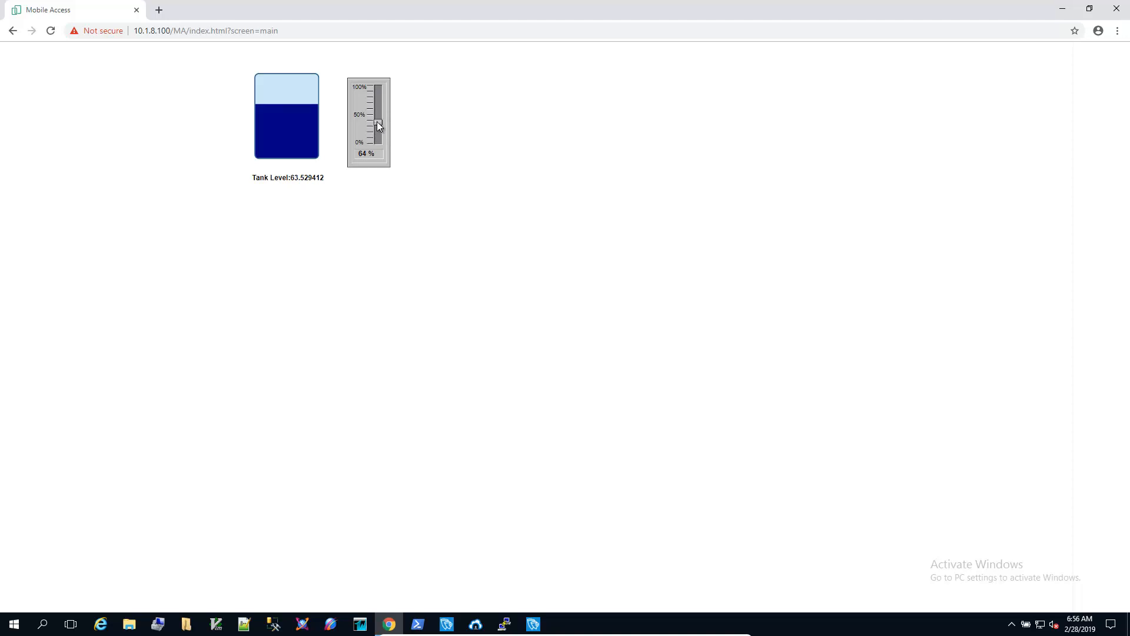
{"action": "left_click_drag", "start_coordinate": [377, 121], "coordinate": [377, 122]}
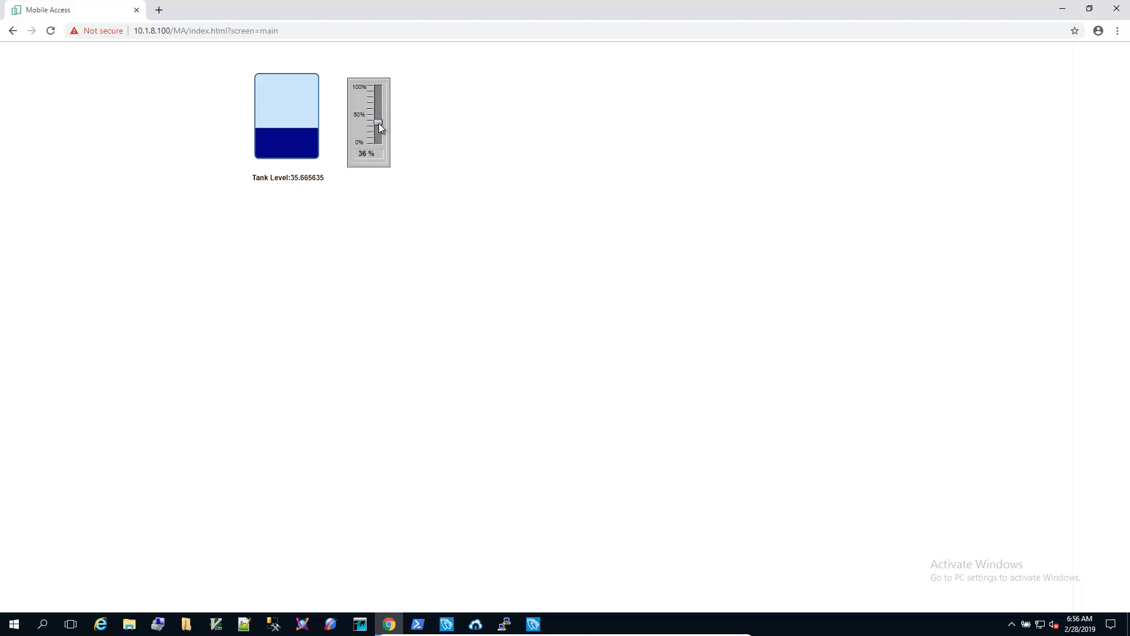